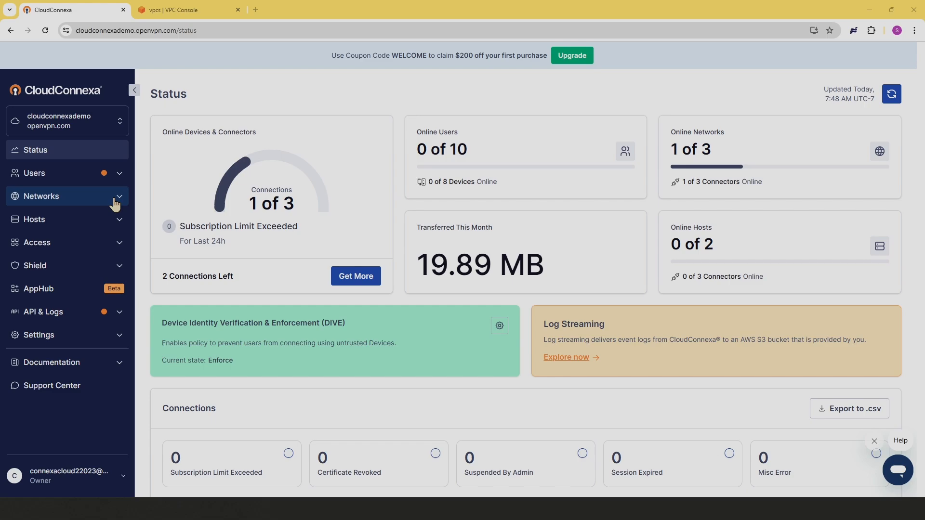
Start adding a new network using the Site-to-site scenario.
{"action": "left_click", "coordinate": [115, 204]}
{"action": "left_click", "coordinate": [58, 223]}
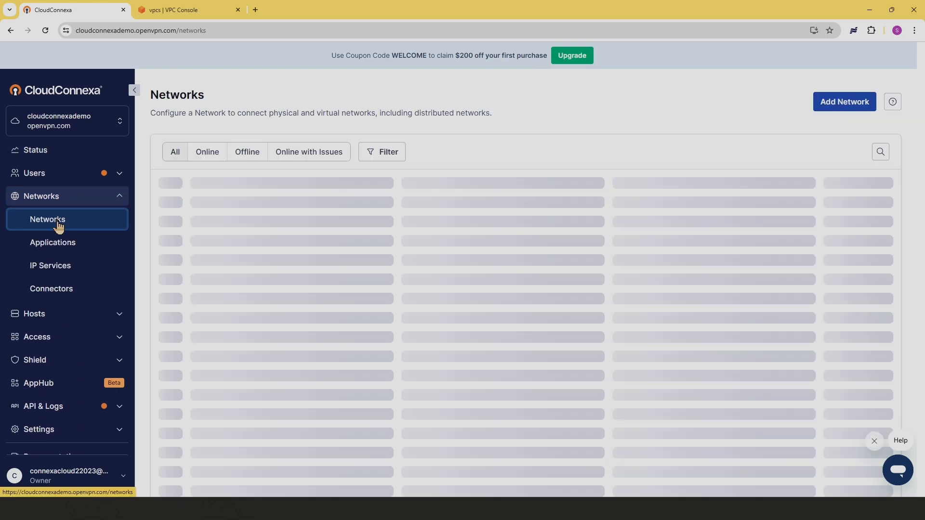
{"action": "left_click", "coordinate": [847, 107]}
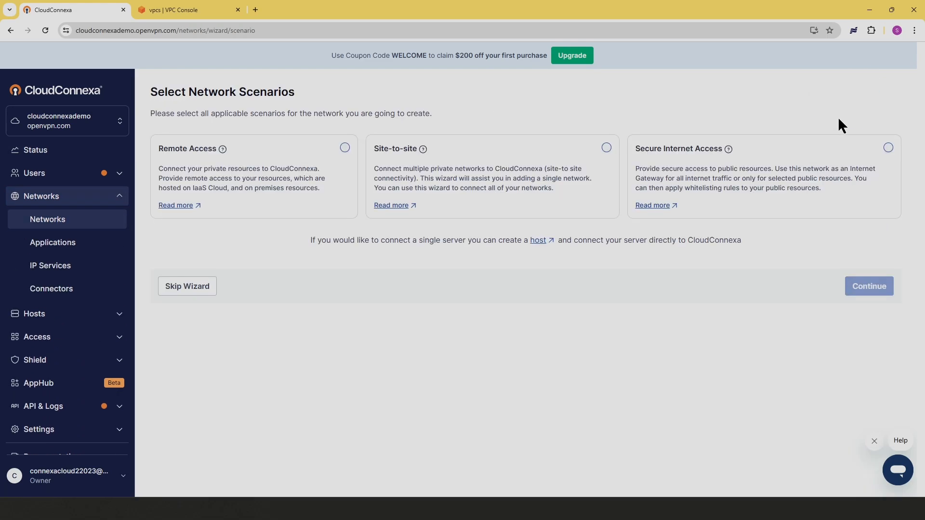
{"action": "left_click", "coordinate": [606, 149]}
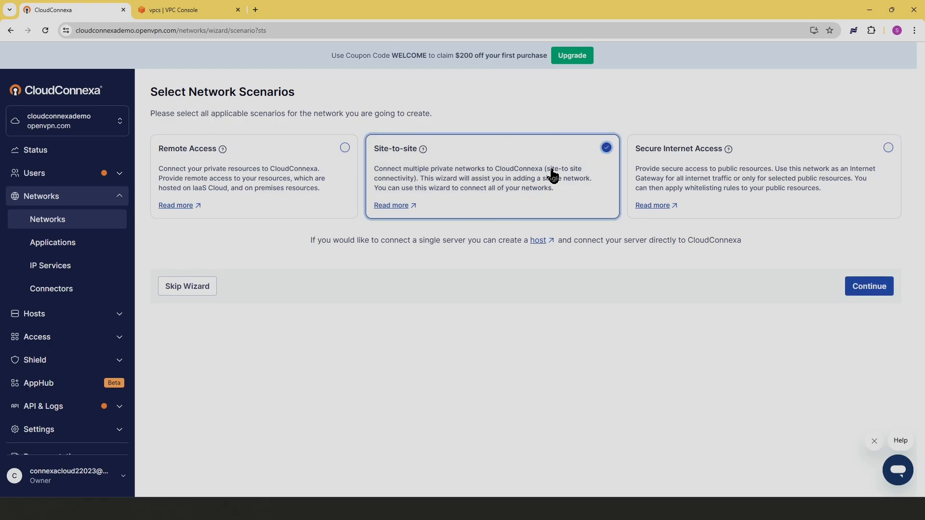
{"action": "left_click", "coordinate": [863, 286]}
Name the network NetIPSecTG and choose IPsec as its connector tunneling protocol.
{"action": "left_click", "coordinate": [171, 173]}
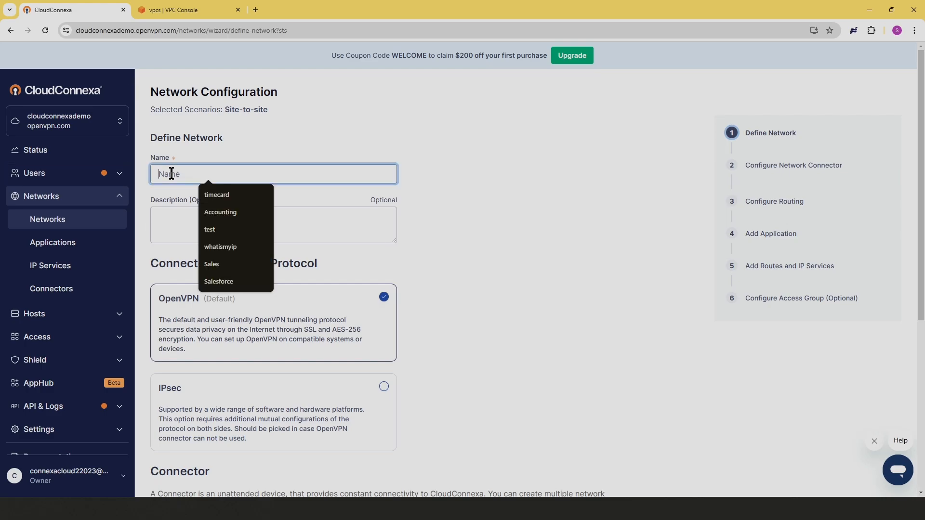
{"action": "type", "text": "Netp"}
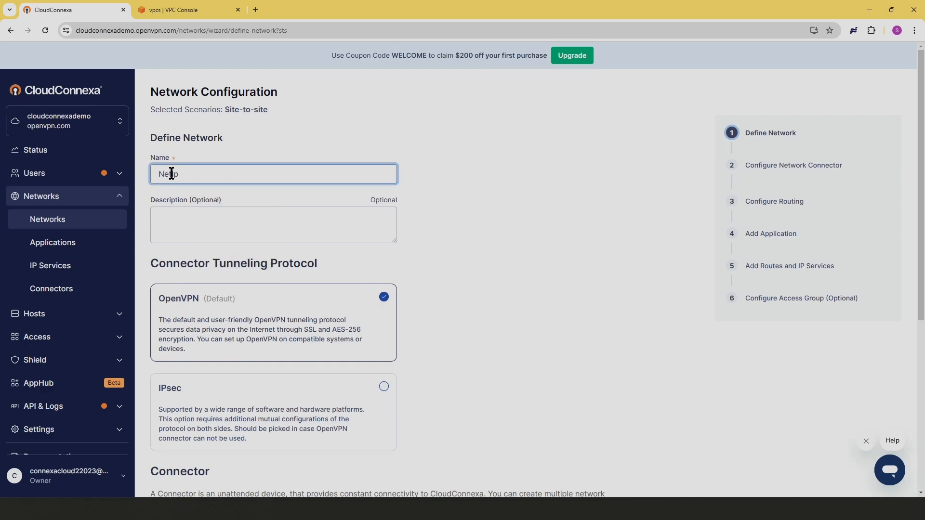
{"action": "key", "text": "BackSpace"}
{"action": "type", "text": "PSecTG"}
{"action": "scroll", "coordinate": [200, 295], "scroll_direction": "down", "scroll_amount": 2}
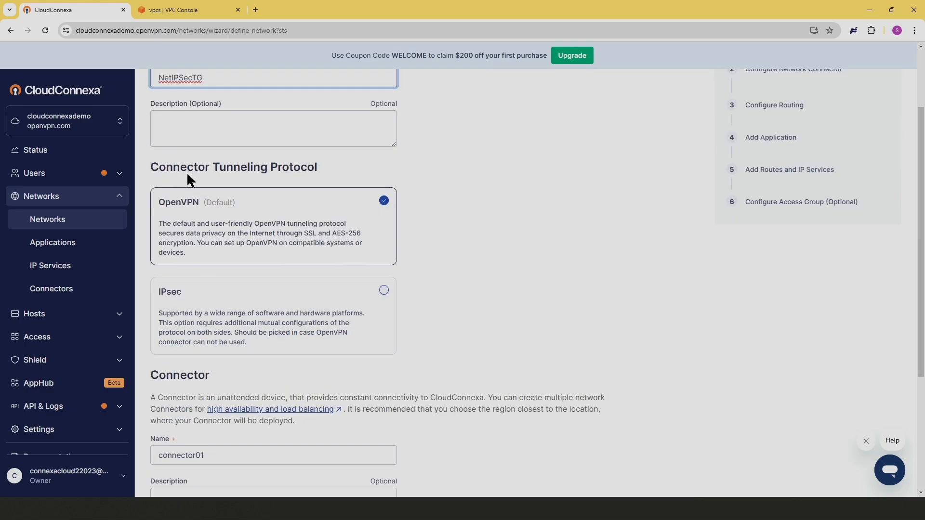
{"action": "left_click", "coordinate": [384, 293]}
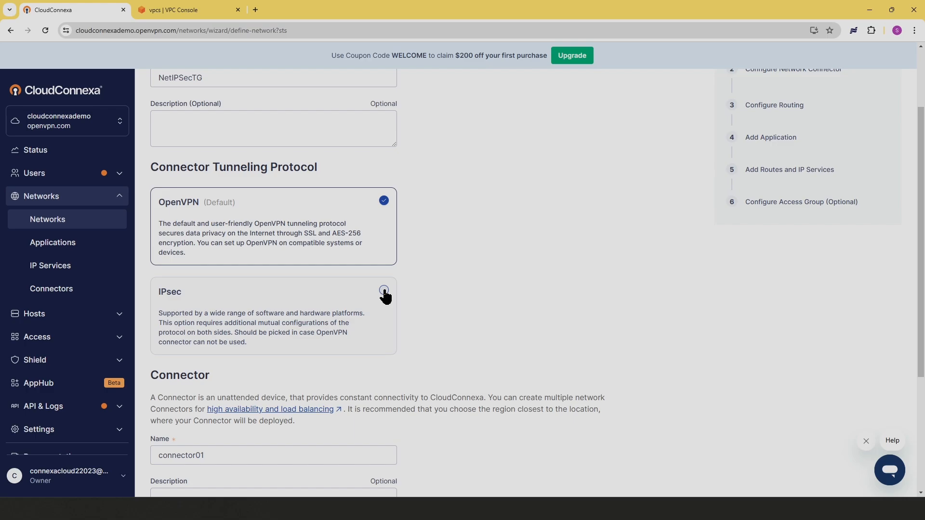
Name the connector IPSECTGConnector and continue to the network connector configuration.
{"action": "scroll", "coordinate": [506, 356], "scroll_direction": "down", "scroll_amount": 4}
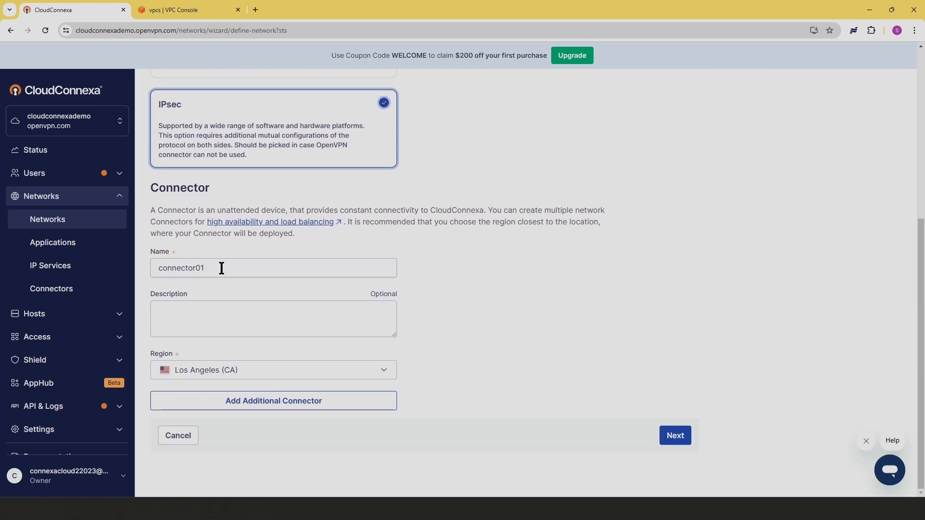
{"action": "left_click_drag", "start_coordinate": [220, 268], "coordinate": [148, 272]}
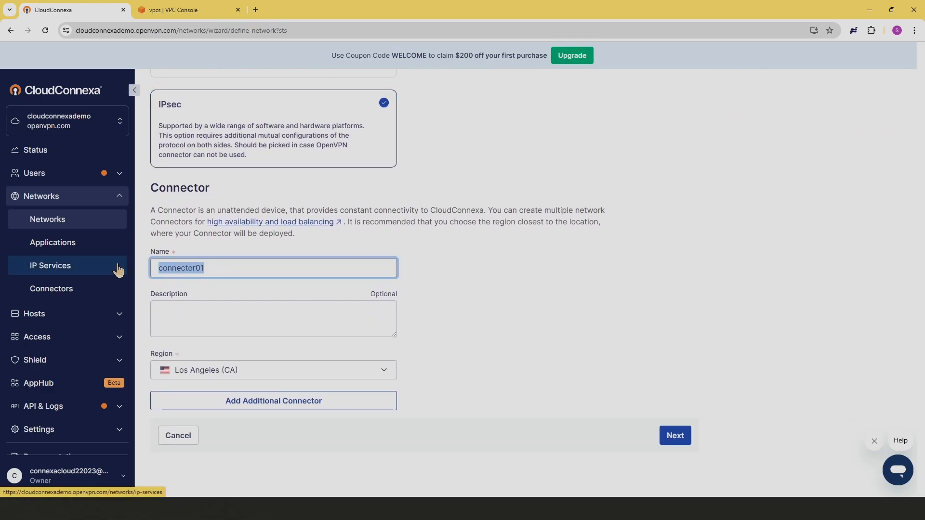
{"action": "type", "text": "IPSEC"}
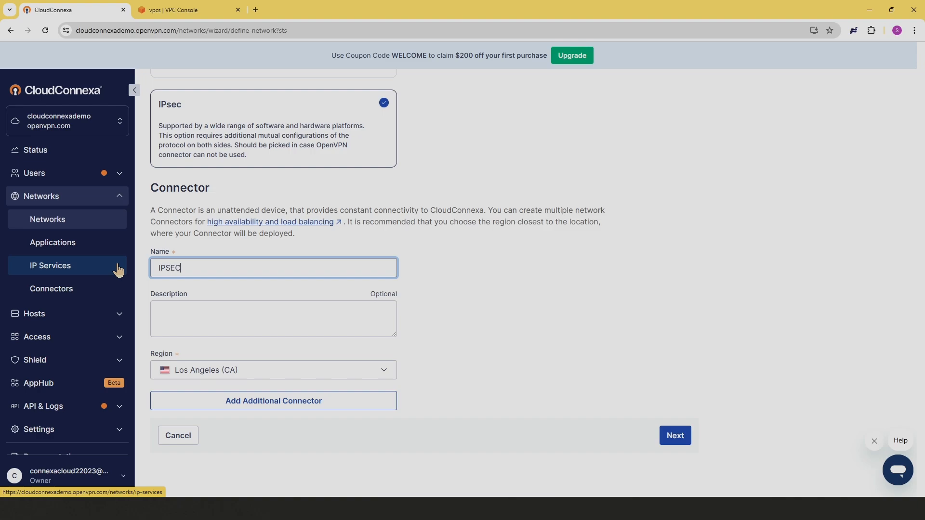
{"action": "type", "text": "TGConnector"}
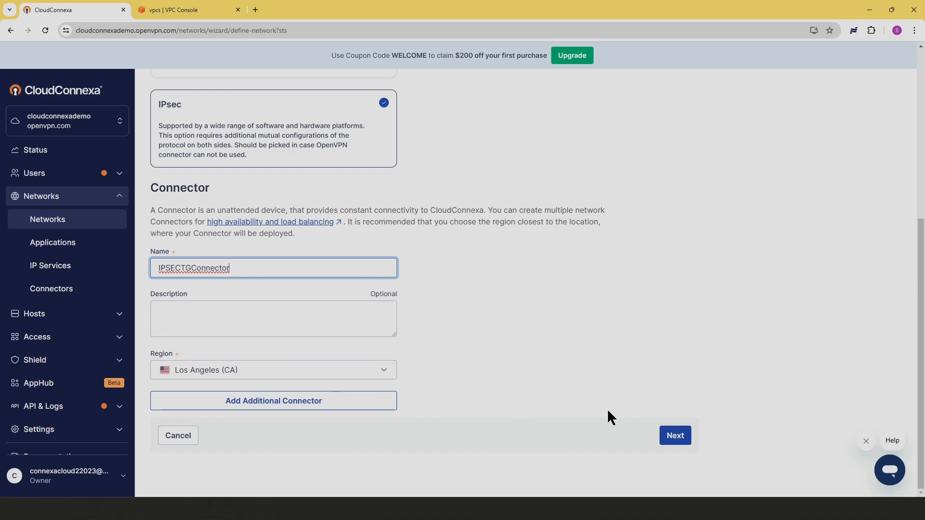
{"action": "left_click", "coordinate": [671, 443]}
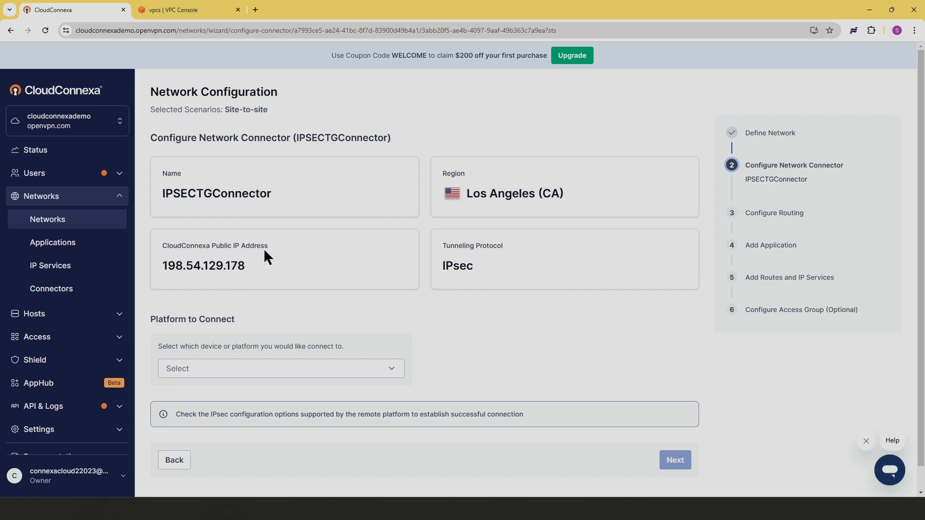
Set the platform to connect to AWS and continue past the IPsec tunnel guide.
{"action": "scroll", "coordinate": [251, 270], "scroll_direction": "down", "scroll_amount": 1}
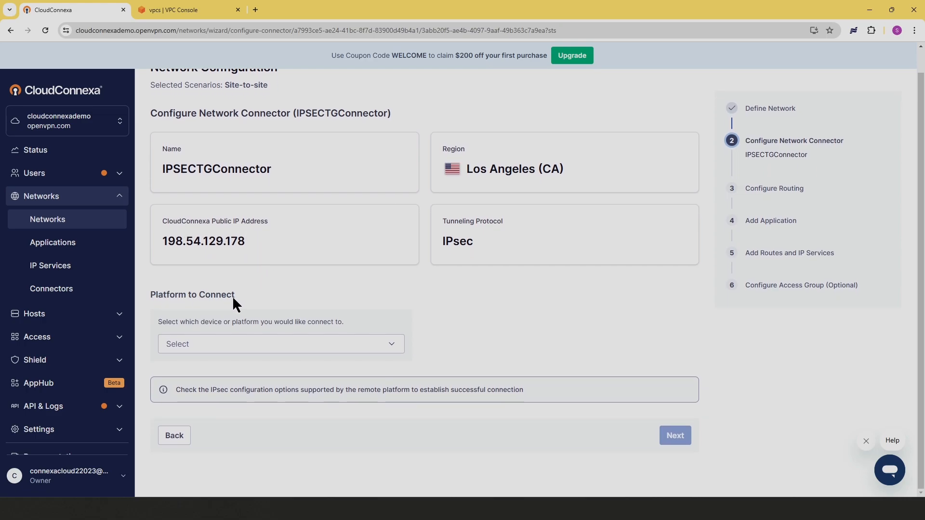
{"action": "left_click", "coordinate": [392, 346]}
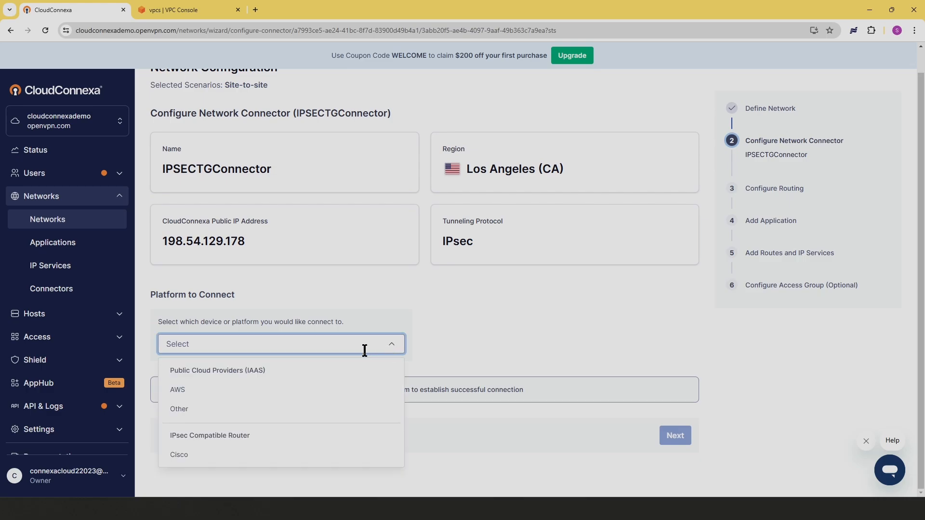
{"action": "left_click", "coordinate": [174, 390]}
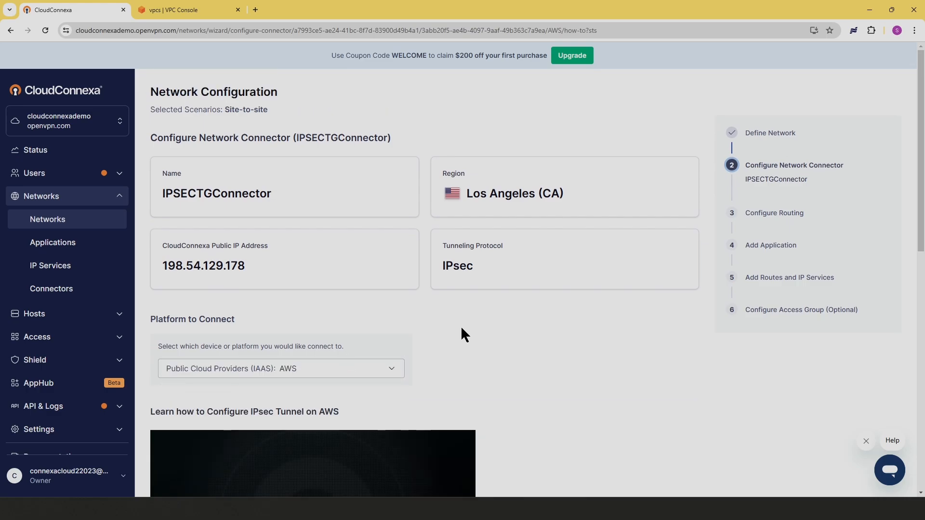
{"action": "scroll", "coordinate": [462, 328], "scroll_direction": "down", "scroll_amount": 8}
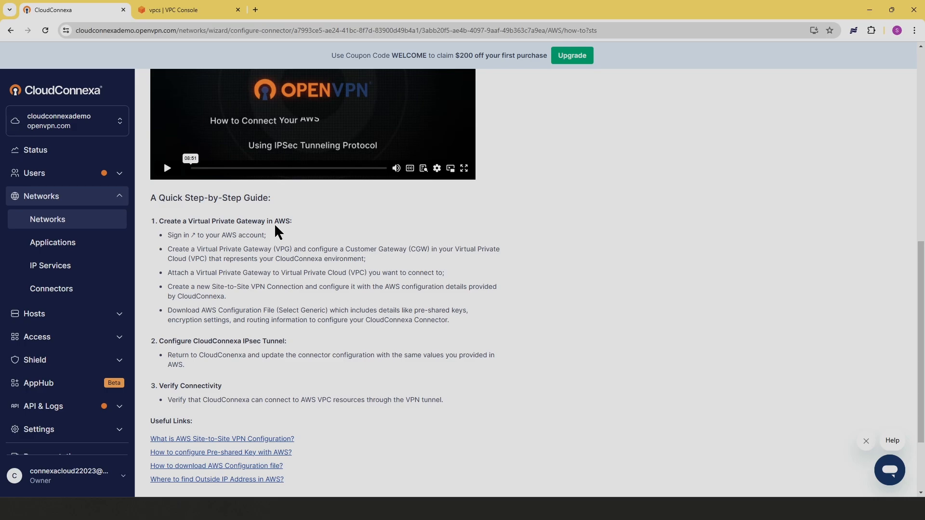
{"action": "scroll", "coordinate": [337, 277], "scroll_direction": "down", "scroll_amount": 2}
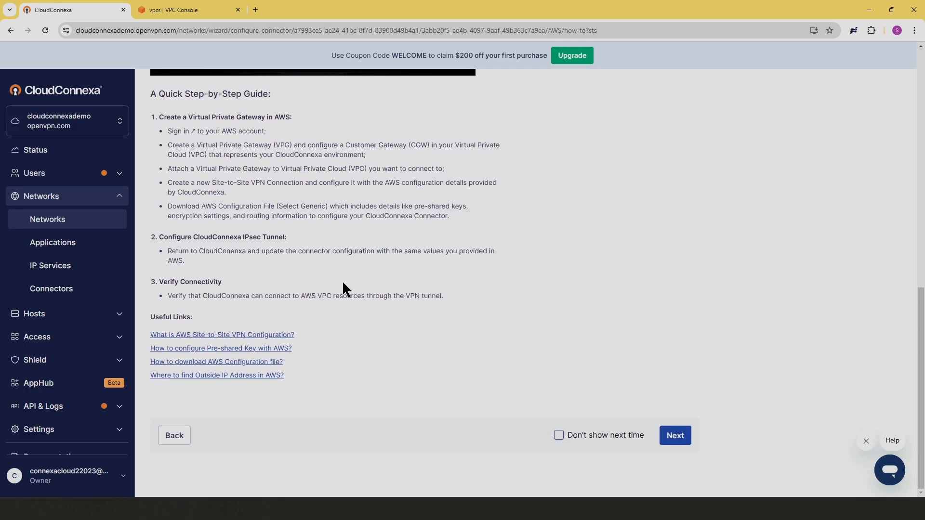
{"action": "left_click", "coordinate": [675, 435]}
Review the AWS configuration details, and in the AWS VPC Console view the resource map of OVNLab-VPC-New.
{"action": "scroll", "coordinate": [466, 293], "scroll_direction": "down", "scroll_amount": 4}
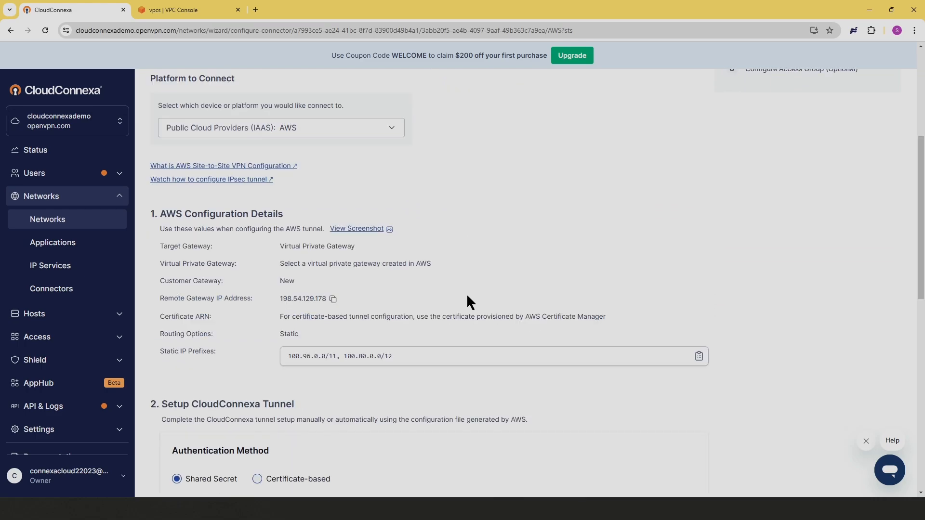
{"action": "scroll", "coordinate": [458, 292], "scroll_direction": "up", "scroll_amount": 2}
{"action": "scroll", "coordinate": [457, 290], "scroll_direction": "down", "scroll_amount": 1}
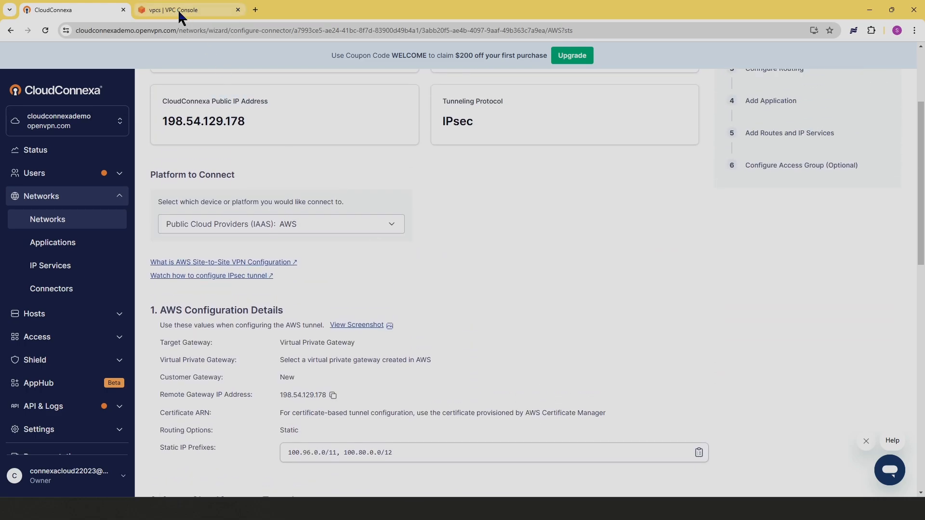
{"action": "left_click", "coordinate": [178, 10]}
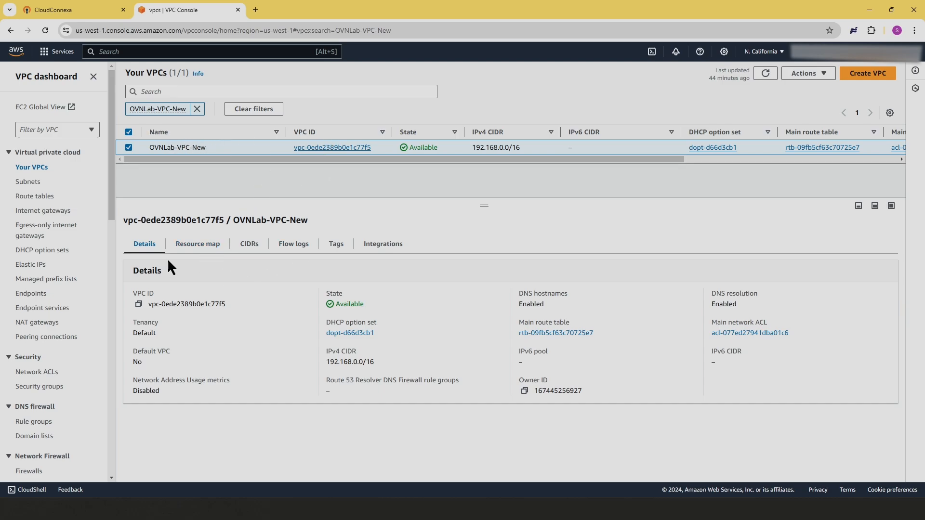
{"action": "left_click", "coordinate": [196, 250]}
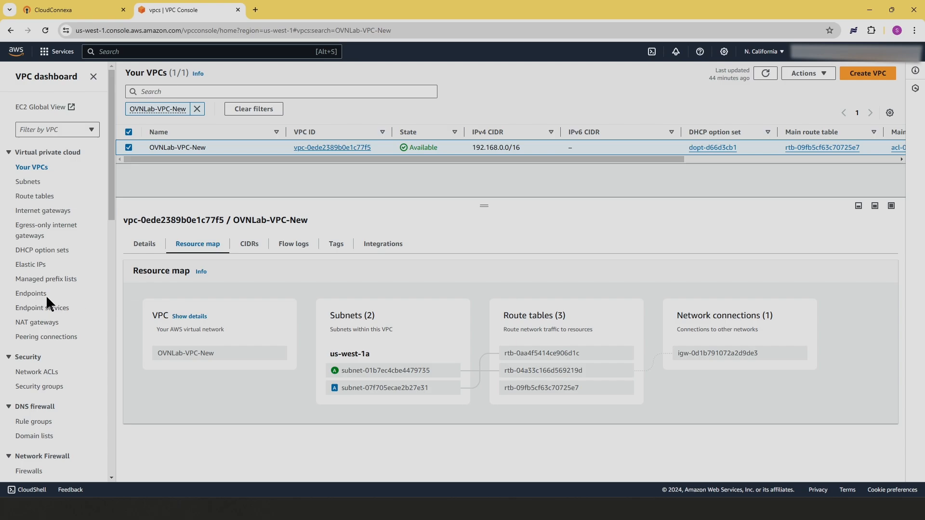
Create a transit gateway in AWS named OVNLabTG with multicast support enabled.
{"action": "scroll", "coordinate": [46, 298], "scroll_direction": "down", "scroll_amount": 4}
{"action": "scroll", "coordinate": [43, 339], "scroll_direction": "down", "scroll_amount": 7}
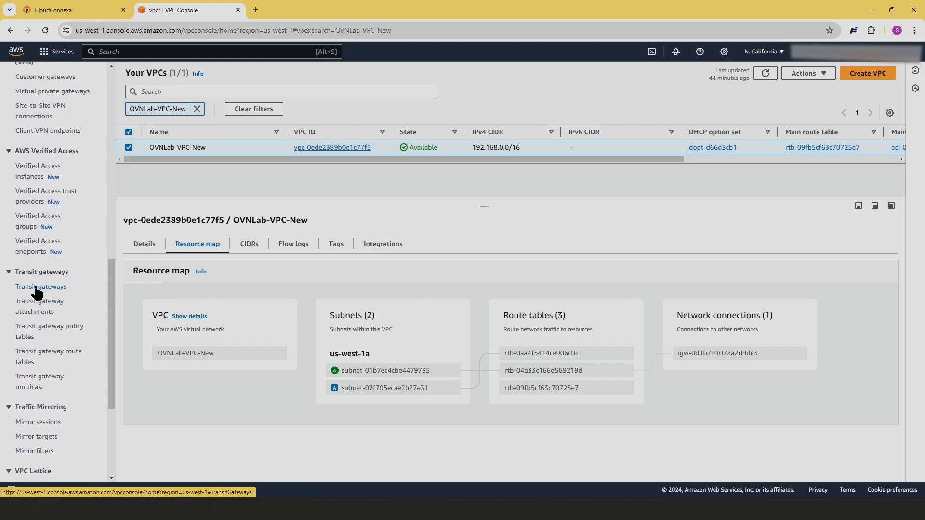
{"action": "left_click", "coordinate": [37, 288]}
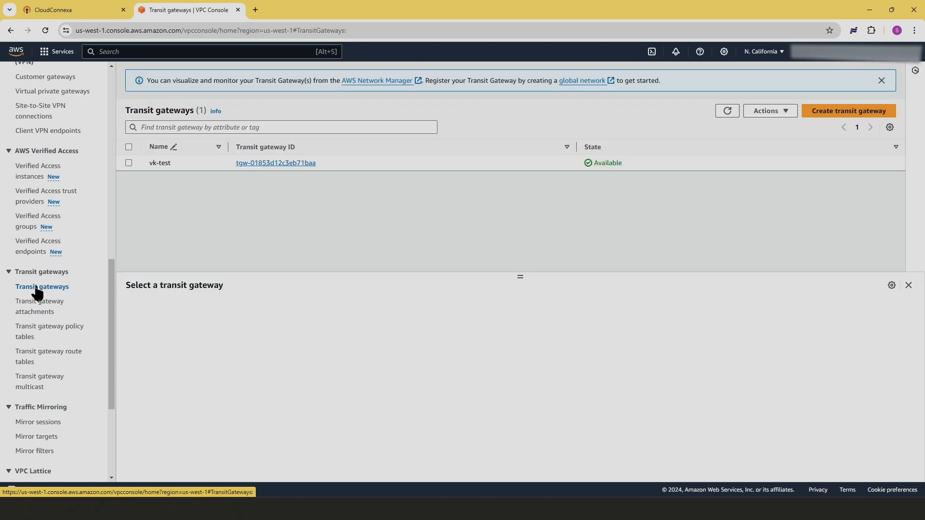
{"action": "left_click", "coordinate": [840, 112]}
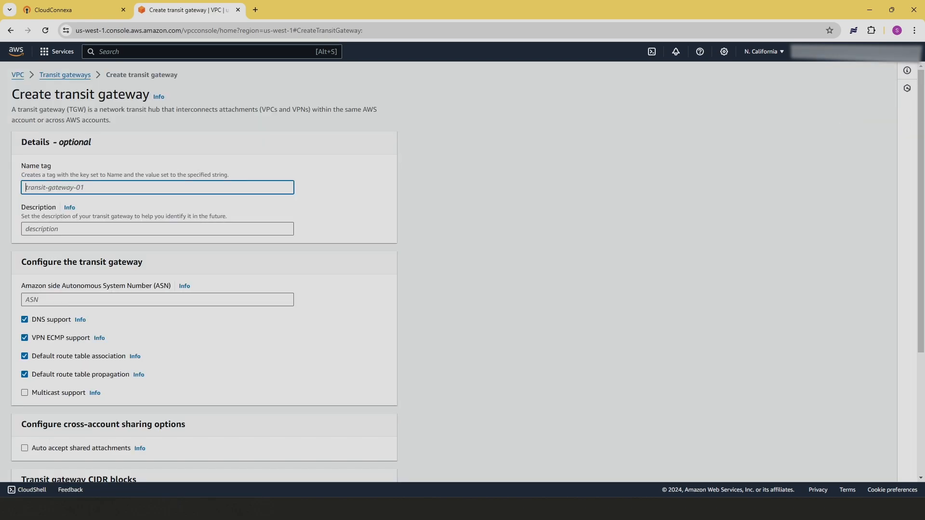
{"action": "left_click", "coordinate": [43, 190]}
{"action": "type", "text": "O"}
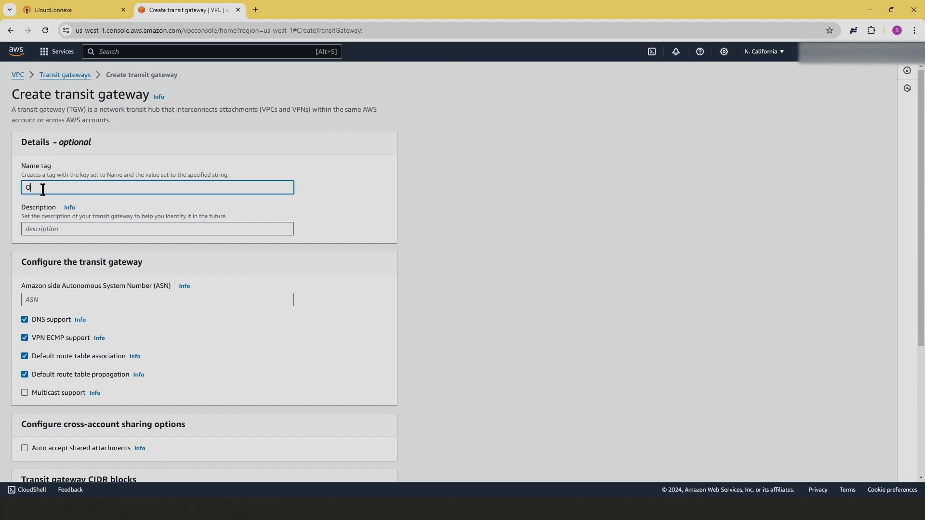
{"action": "type", "text": "VNLabTG"}
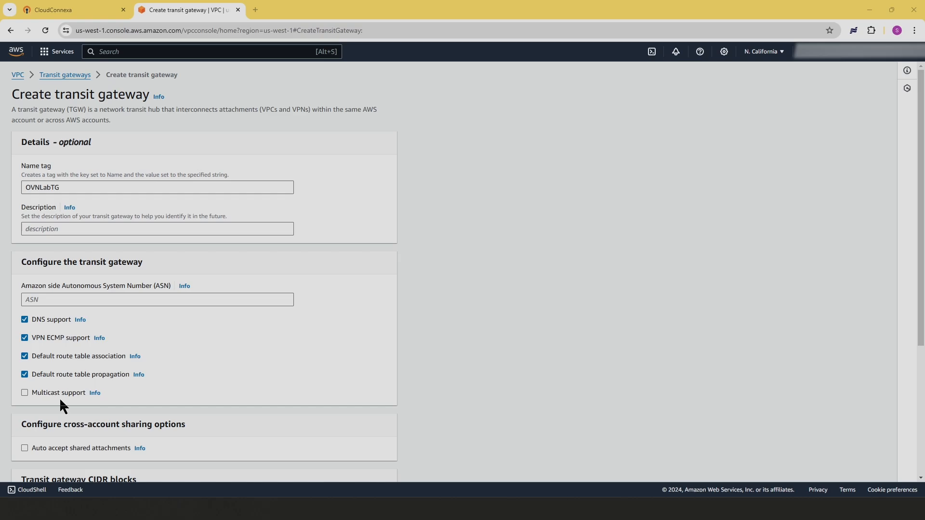
{"action": "scroll", "coordinate": [53, 390], "scroll_direction": "down", "scroll_amount": 1}
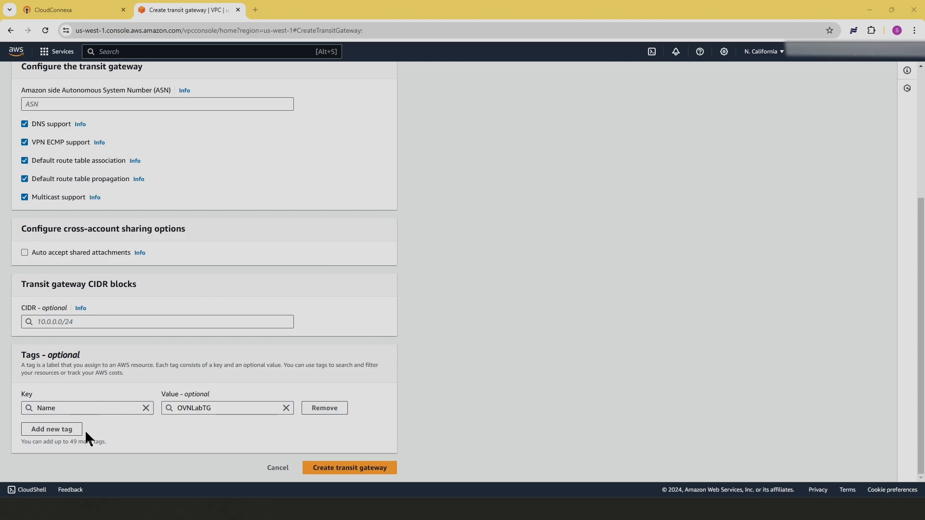
{"action": "left_click", "coordinate": [343, 468]}
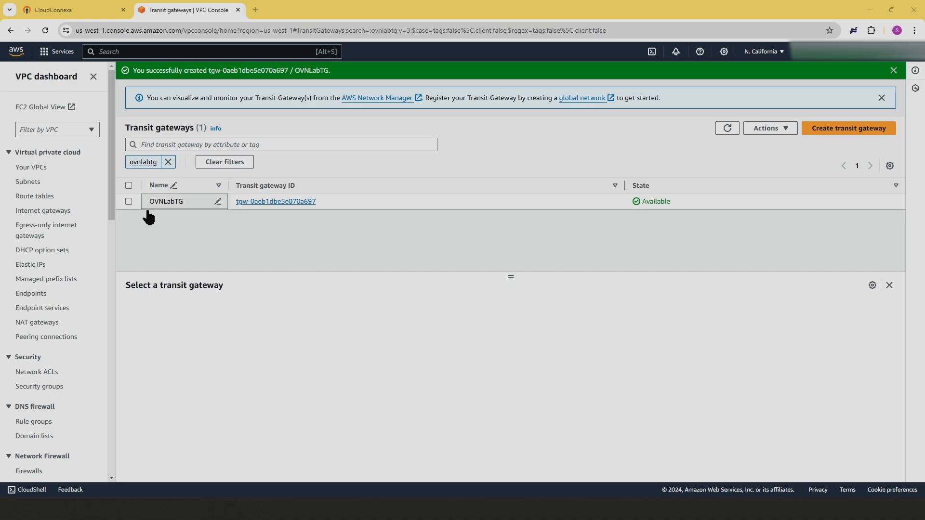
Start a new Site-to-Site VPN connection named OVnLabIPSecTG with Transit gateway as the target gateway type.
{"action": "scroll", "coordinate": [58, 232], "scroll_direction": "down", "scroll_amount": 4}
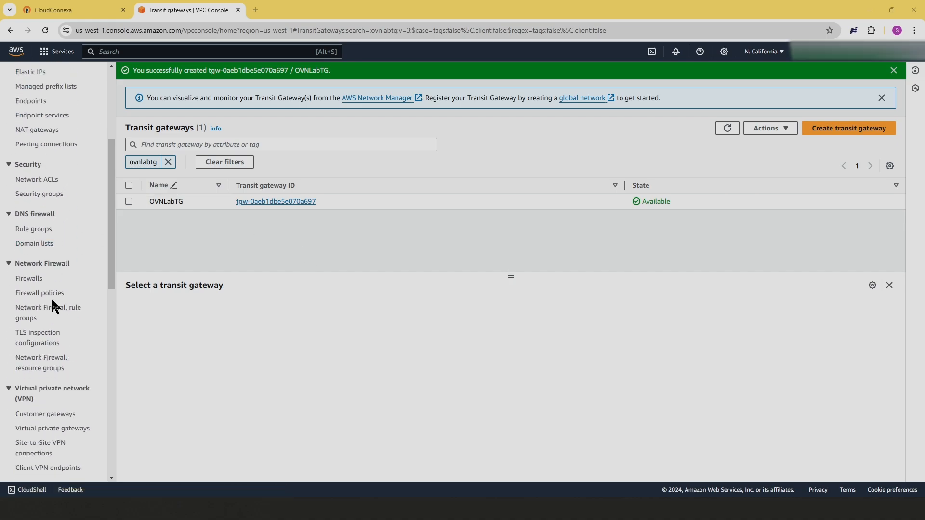
{"action": "scroll", "coordinate": [52, 301], "scroll_direction": "down", "scroll_amount": 2}
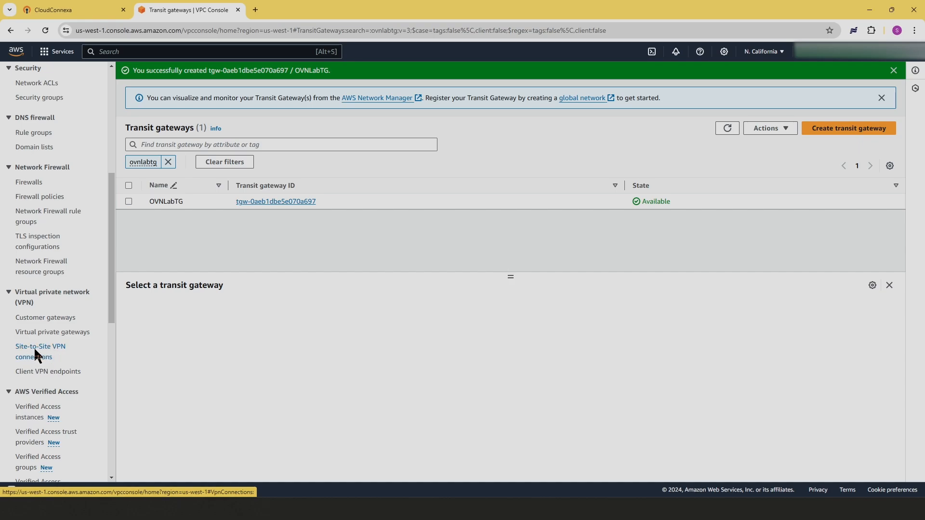
{"action": "left_click", "coordinate": [36, 355]}
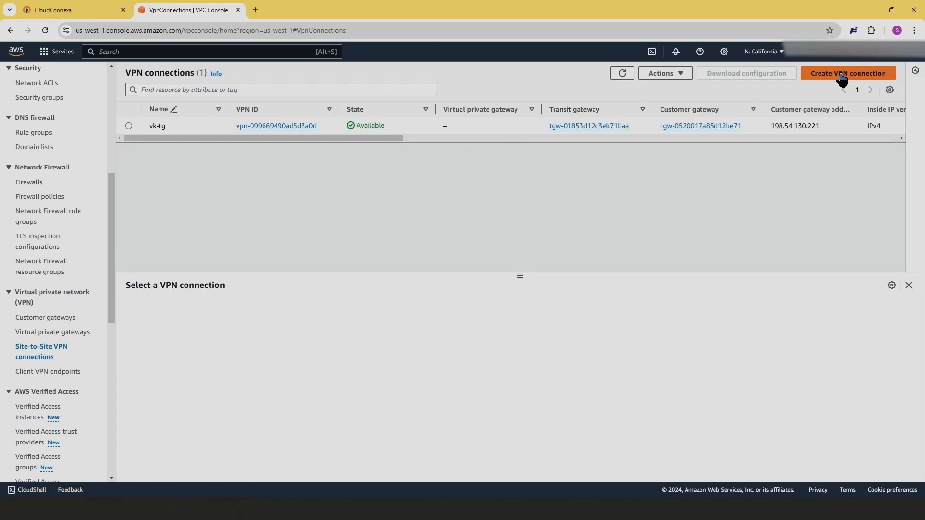
{"action": "left_click", "coordinate": [843, 75]}
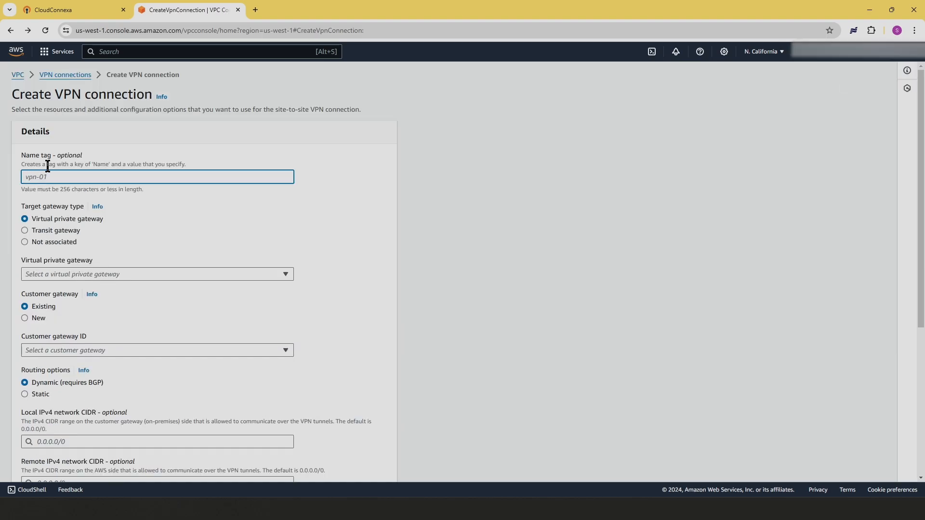
{"action": "type", "text": "IP"}
{"action": "key", "text": "BackSpace"}
{"action": "type", "text": "OVnLabIPSecTG"}
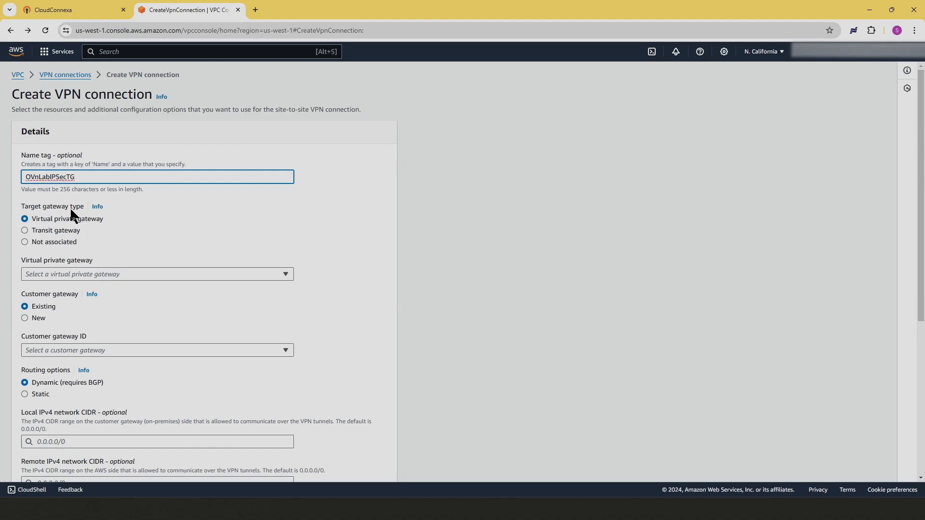
{"action": "left_click", "coordinate": [22, 229]}
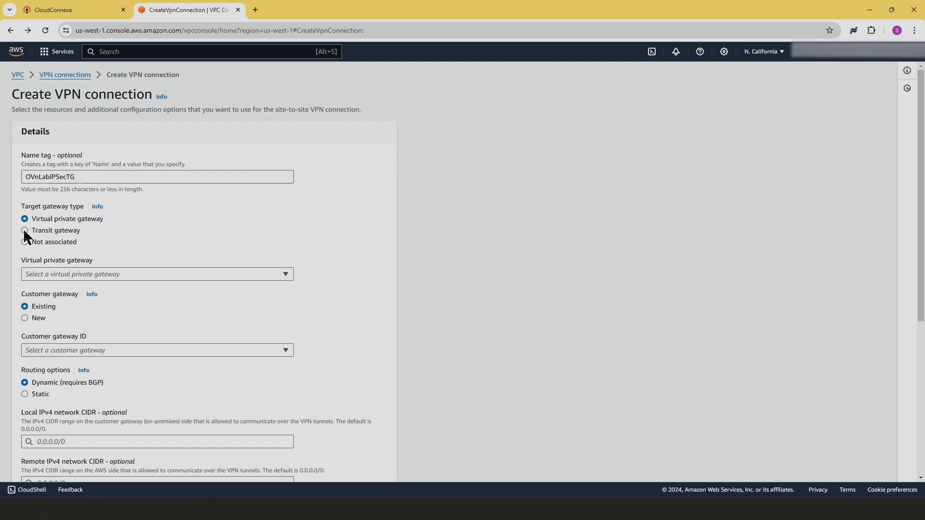
{"action": "left_click", "coordinate": [24, 230]}
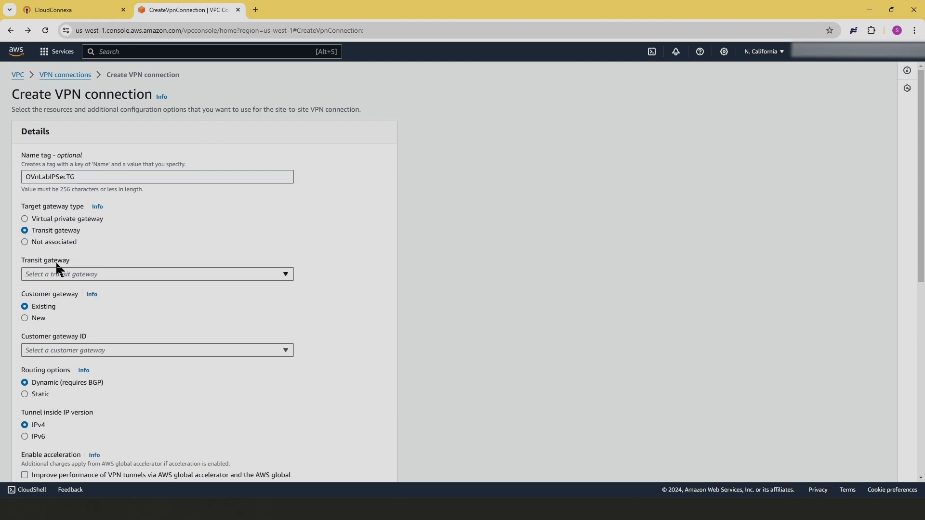
Select the OVNLabTG transit gateway for the VPN connection and set the customer gateway to New.
{"action": "left_click", "coordinate": [286, 274]}
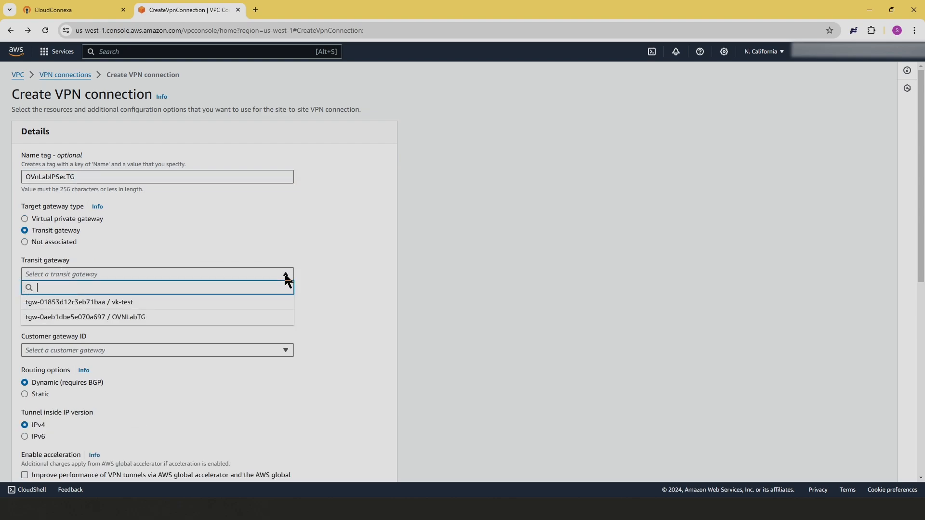
{"action": "left_click", "coordinate": [97, 319]}
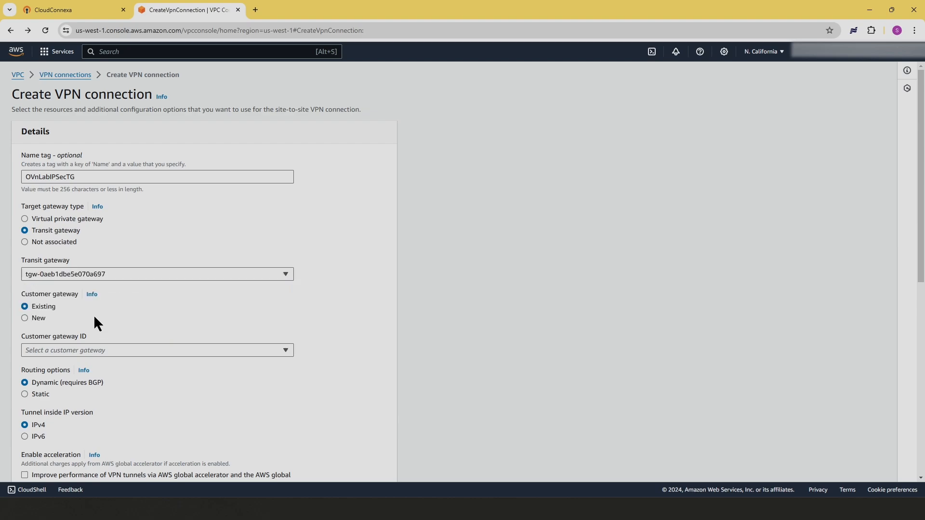
{"action": "scroll", "coordinate": [97, 311], "scroll_direction": "down", "scroll_amount": 1}
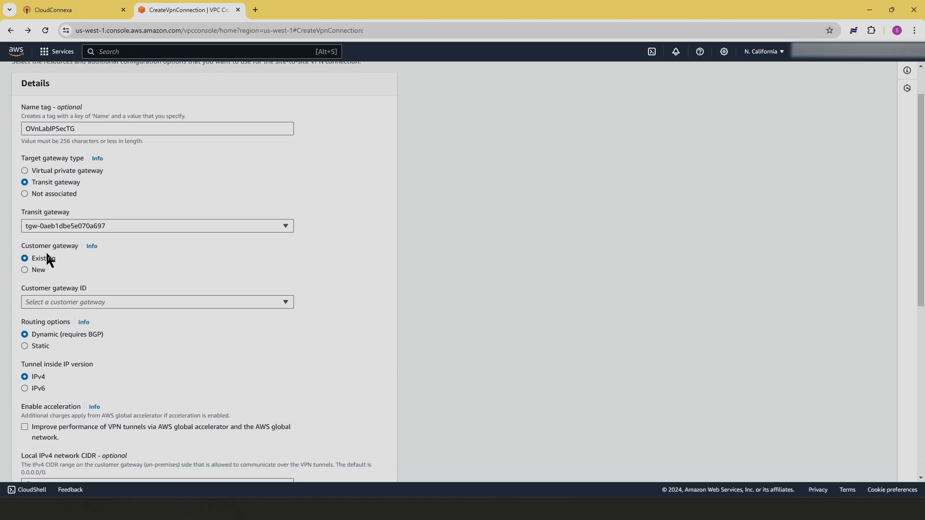
{"action": "left_click", "coordinate": [24, 270]}
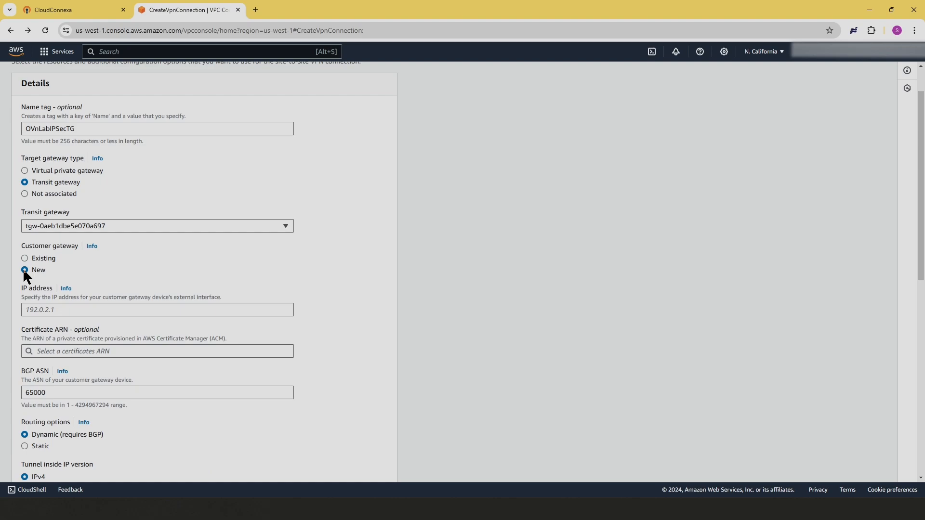
Copy the Remote Gateway IP Address 198.54.129.178 from CloudConnexa and enter it as the customer gateway's IP address in AWS.
{"action": "scroll", "coordinate": [30, 295], "scroll_direction": "down", "scroll_amount": 1}
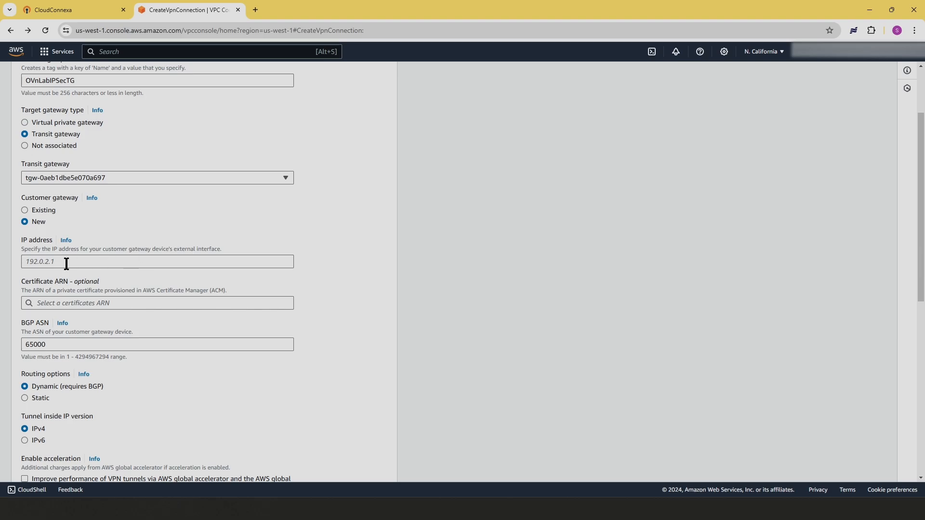
{"action": "left_click", "coordinate": [56, 15]}
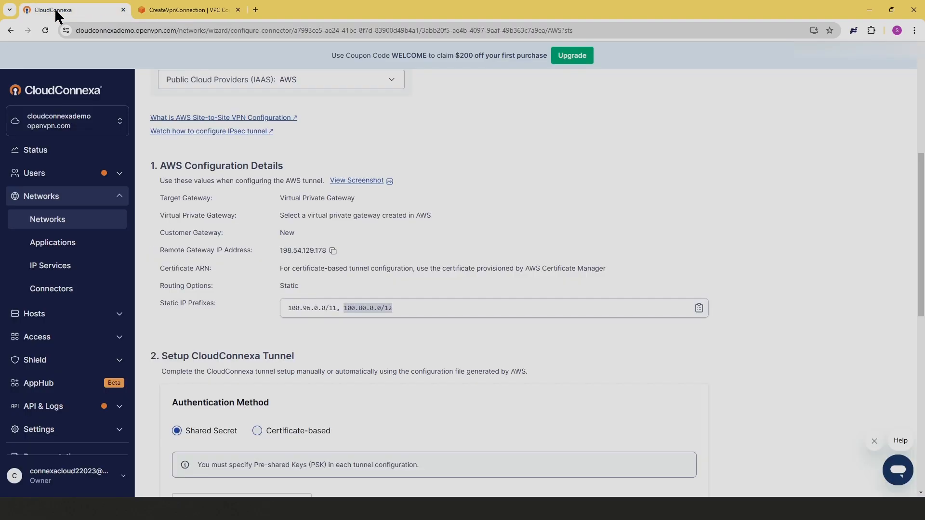
{"action": "left_click", "coordinate": [332, 251]}
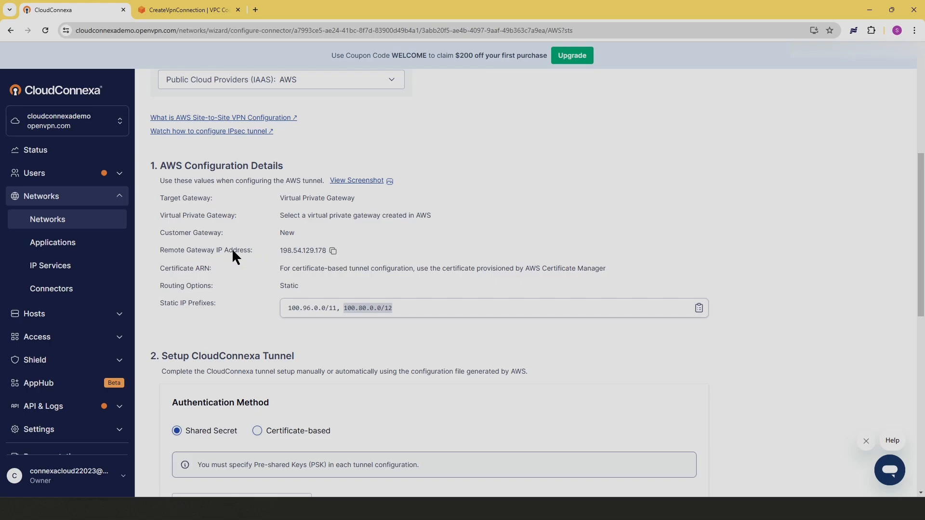
{"action": "left_click", "coordinate": [333, 251]}
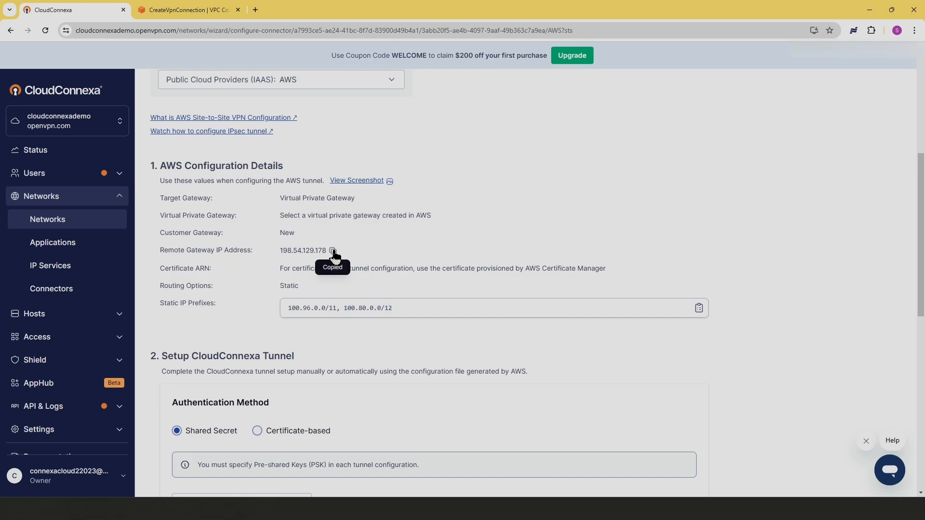
{"action": "left_click", "coordinate": [154, 10]}
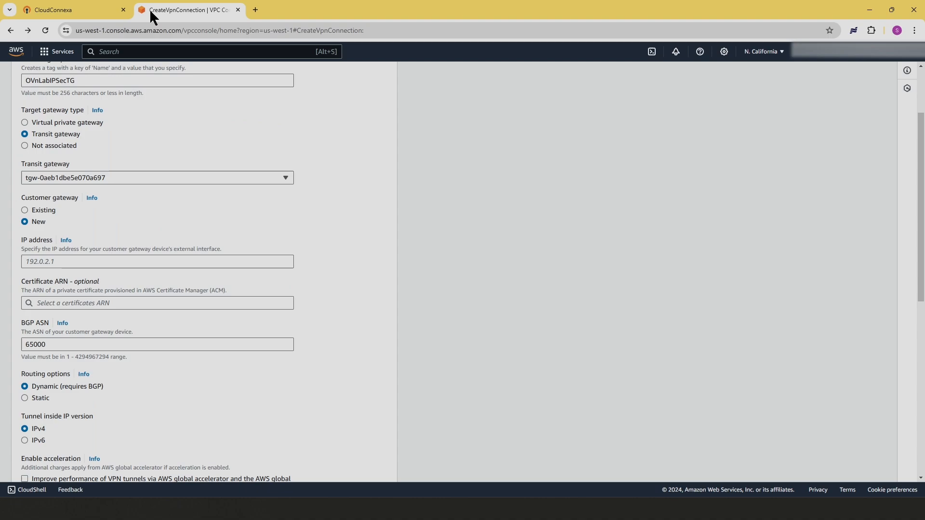
{"action": "left_click", "coordinate": [42, 263]}
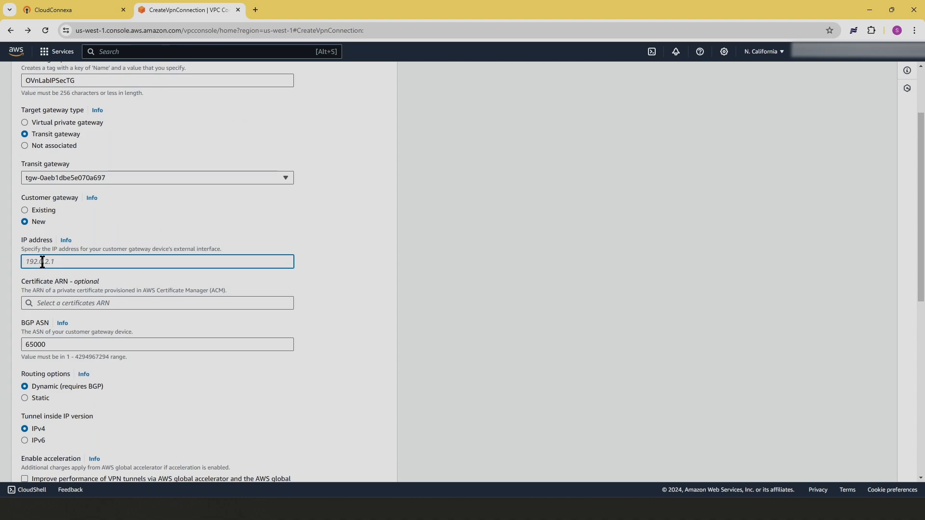
{"action": "key", "text": "ctrl+v"}
{"action": "left_click", "coordinate": [356, 291]}
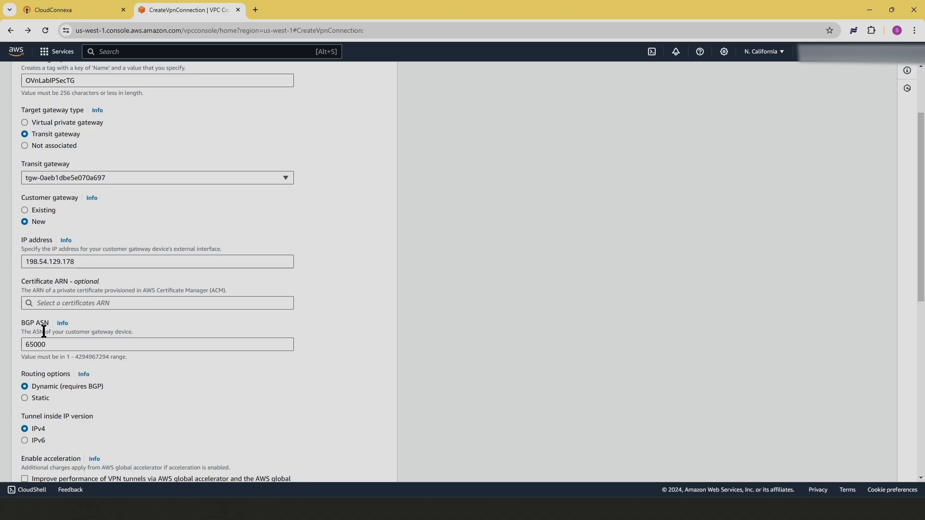
Set the routing option to Static, leave the tunnel options at their defaults, and create the VPN connection.
{"action": "scroll", "coordinate": [120, 328], "scroll_direction": "down", "scroll_amount": 2}
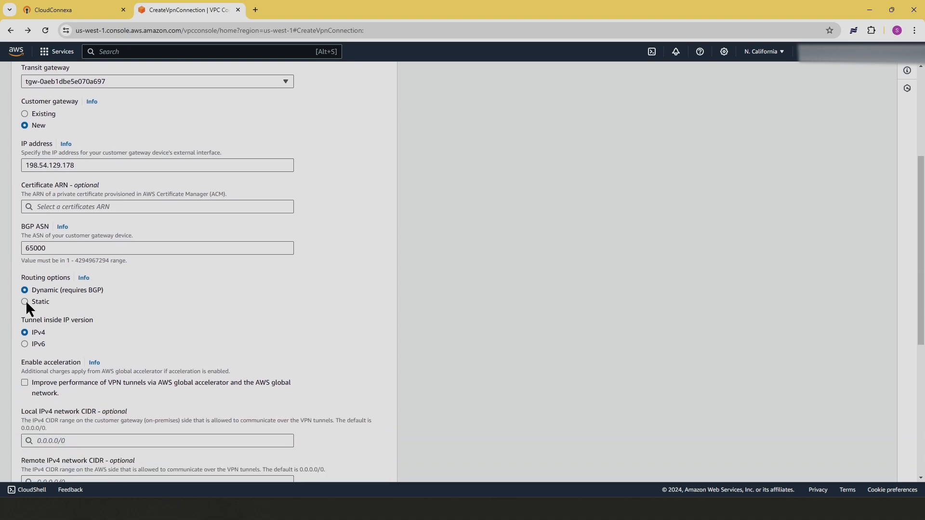
{"action": "left_click", "coordinate": [24, 302]}
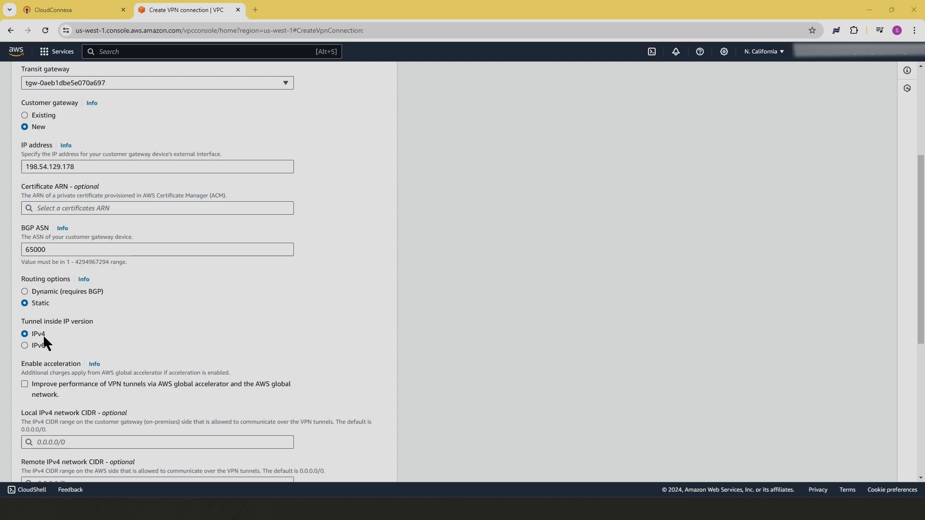
{"action": "scroll", "coordinate": [126, 381], "scroll_direction": "down", "scroll_amount": 4}
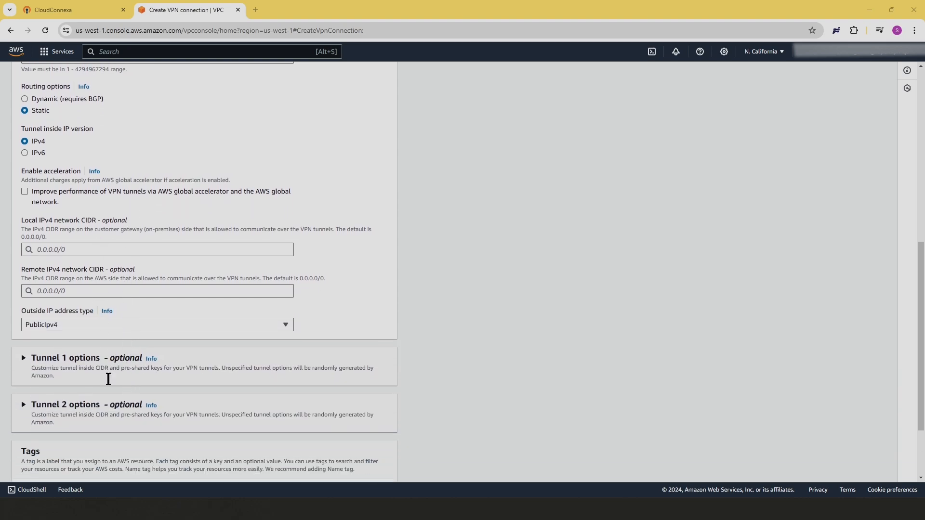
{"action": "scroll", "coordinate": [108, 380], "scroll_direction": "down", "scroll_amount": 2}
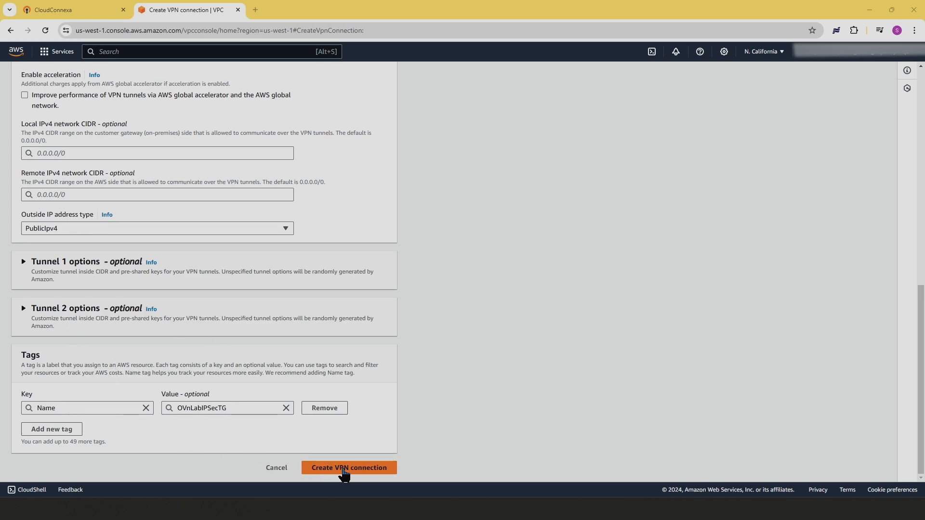
{"action": "left_click", "coordinate": [344, 469]}
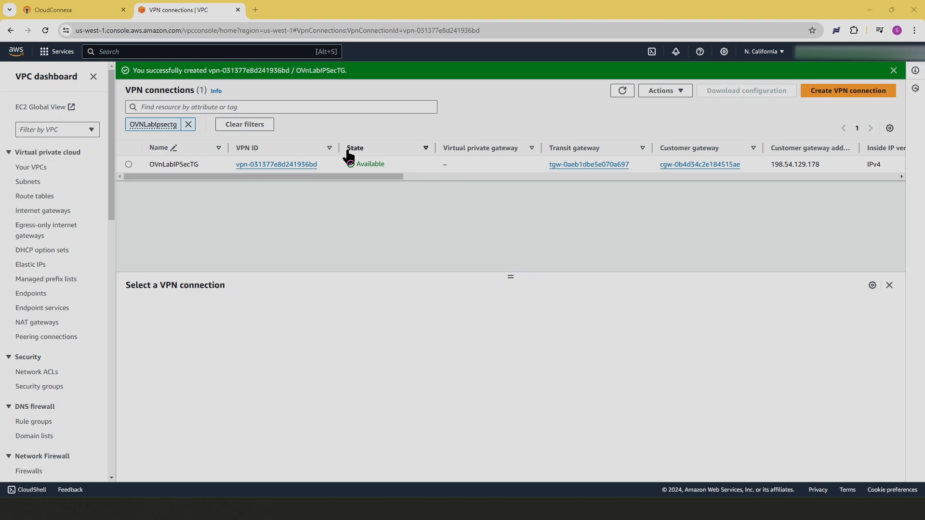
Start a new transit gateway attachment with the name tag OVnlabIpsecTG.
{"action": "scroll", "coordinate": [54, 292], "scroll_direction": "down", "scroll_amount": 6}
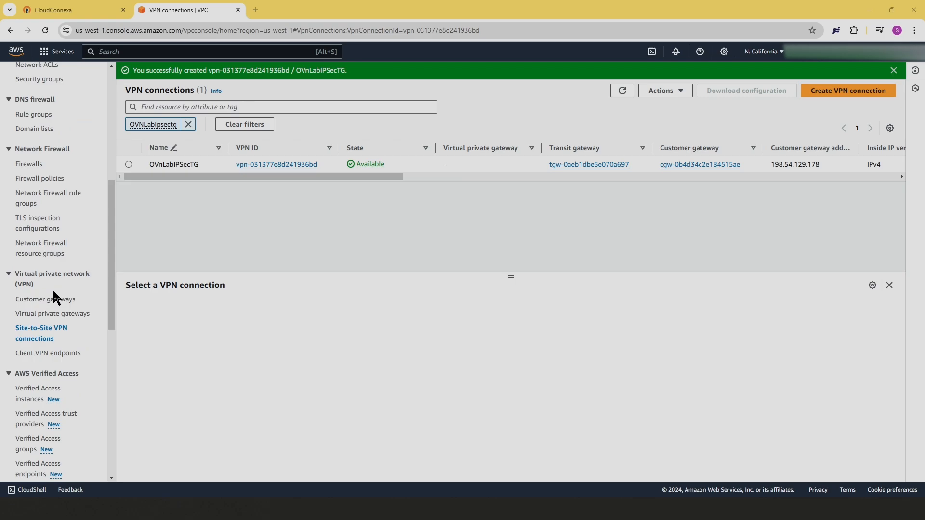
{"action": "scroll", "coordinate": [53, 289], "scroll_direction": "down", "scroll_amount": 5}
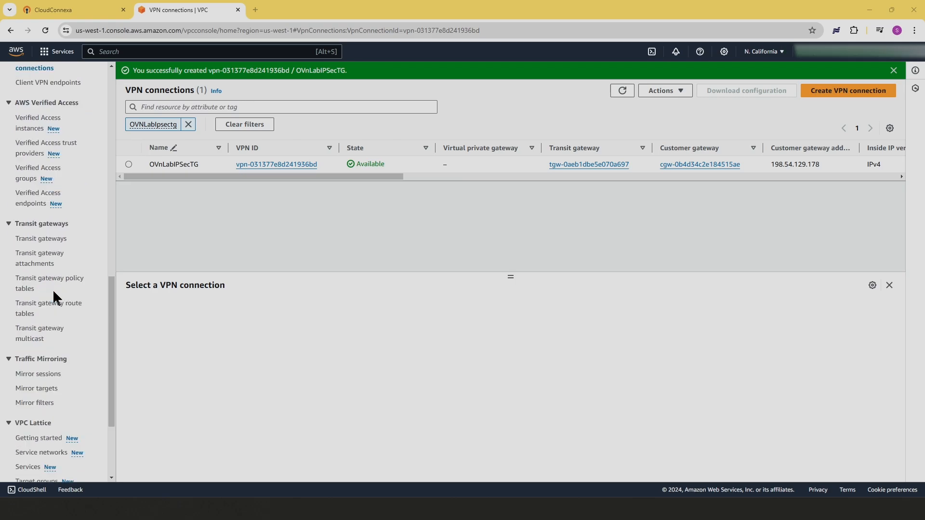
{"action": "left_click", "coordinate": [32, 260]}
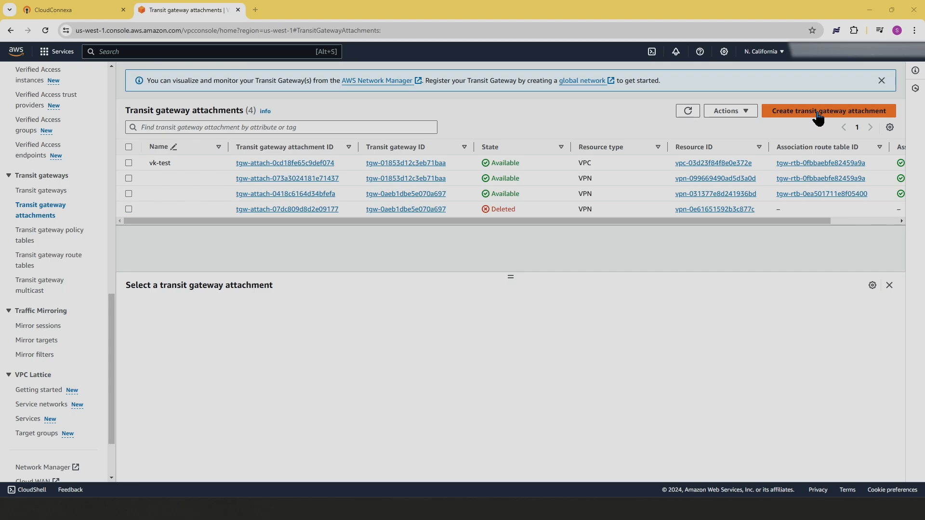
{"action": "left_click", "coordinate": [817, 112]}
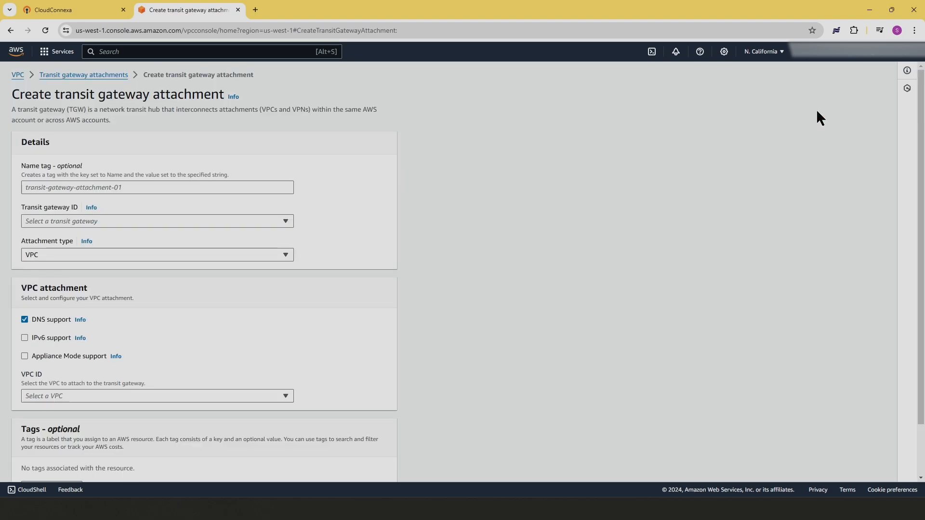
{"action": "left_click", "coordinate": [29, 188]}
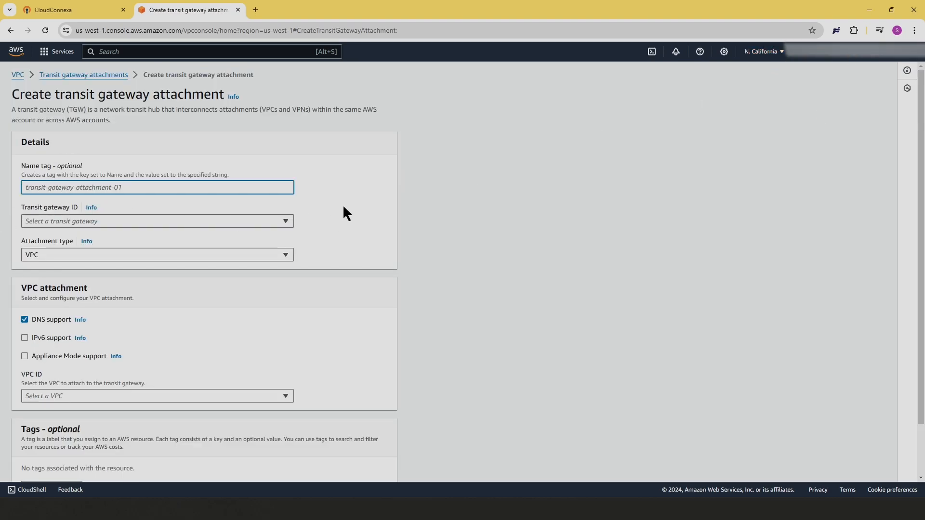
{"action": "type", "text": "OVnl"}
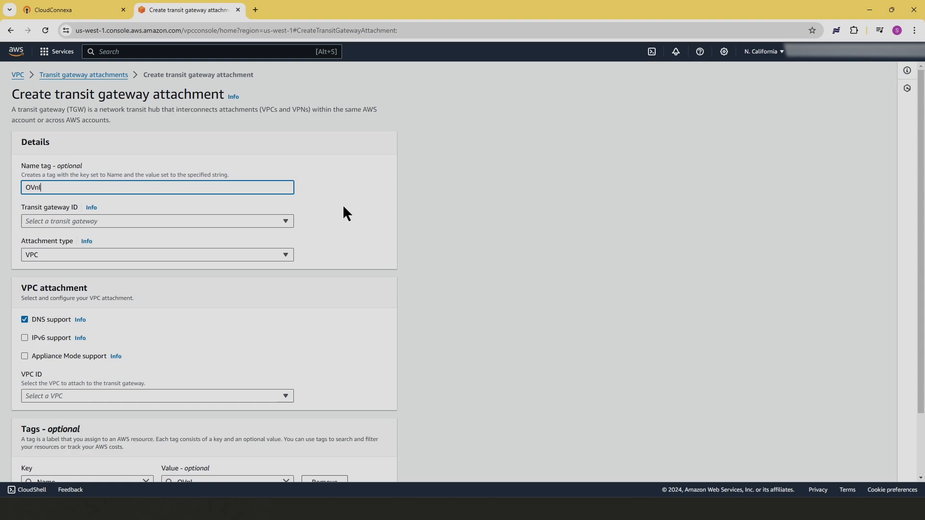
{"action": "type", "text": "abIpsecTG"}
Select the OVNLabTG transit gateway for the attachment and choose VPC as the attachment type.
{"action": "left_click", "coordinate": [284, 223]}
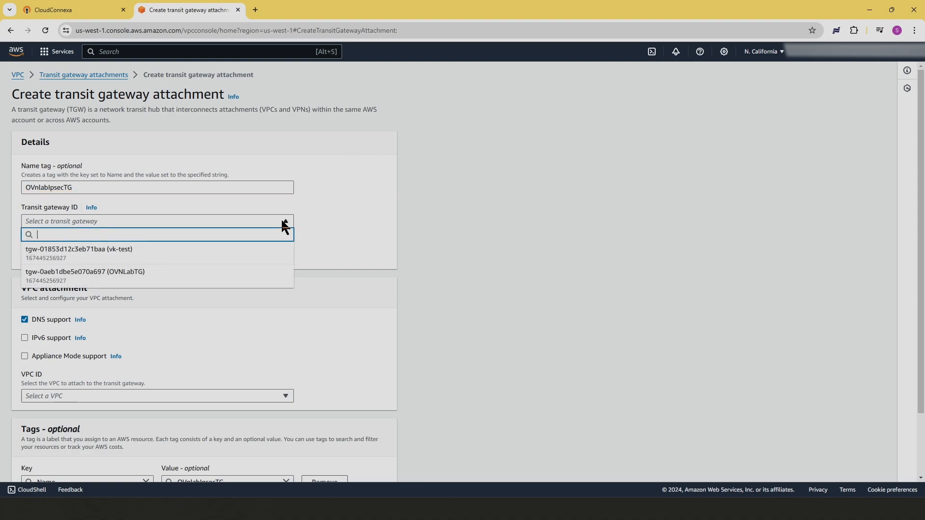
{"action": "left_click", "coordinate": [105, 280]}
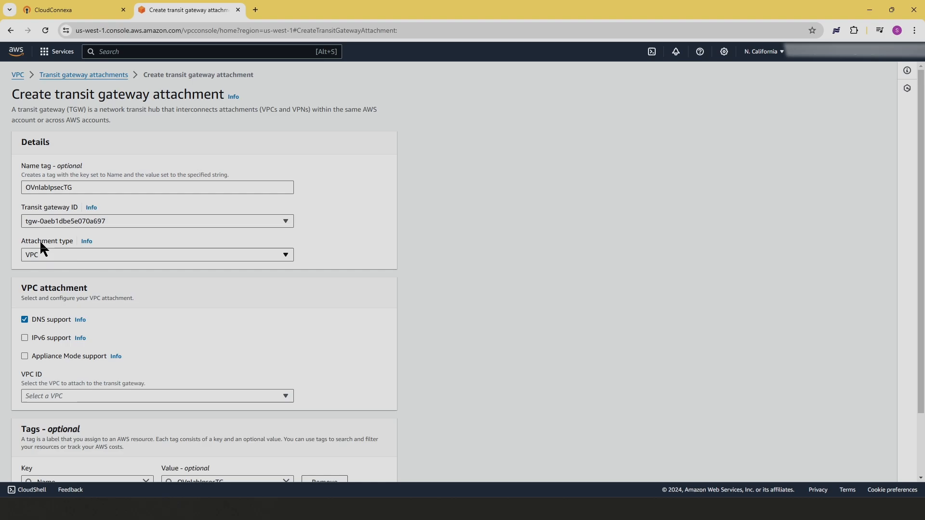
{"action": "left_click", "coordinate": [280, 255]}
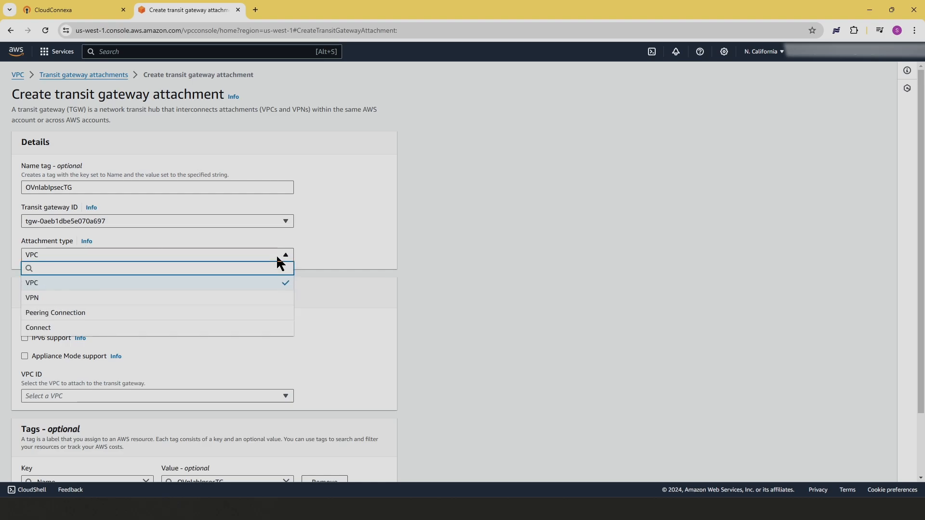
{"action": "left_click", "coordinate": [33, 283]}
Choose OVNLab-VPC-New as the VPC to attach and create the transit gateway attachment.
{"action": "scroll", "coordinate": [66, 267], "scroll_direction": "down", "scroll_amount": 2}
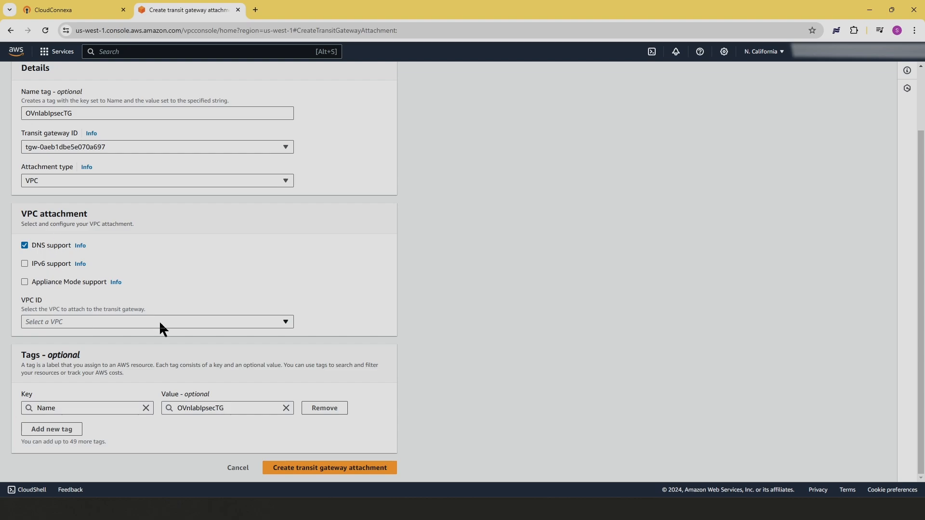
{"action": "left_click", "coordinate": [283, 321]}
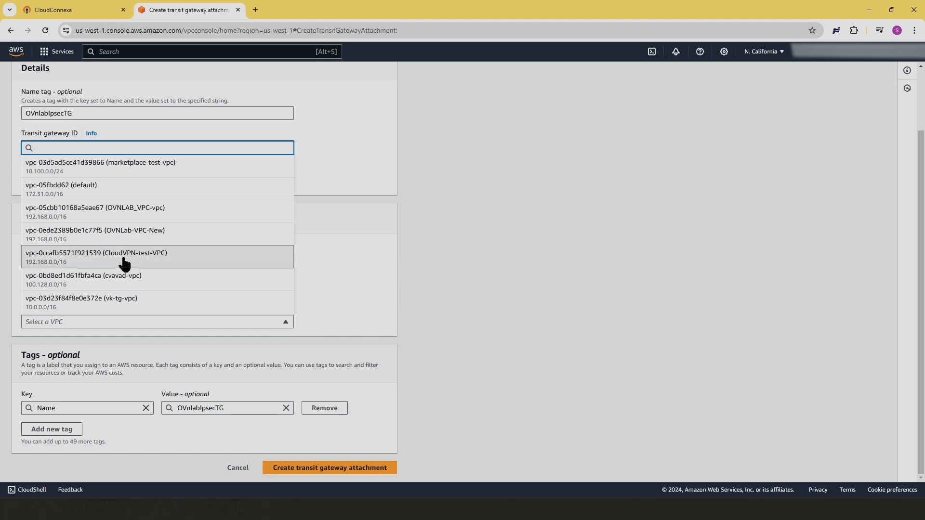
{"action": "left_click", "coordinate": [82, 236]}
{"action": "scroll", "coordinate": [375, 349], "scroll_direction": "down", "scroll_amount": 3}
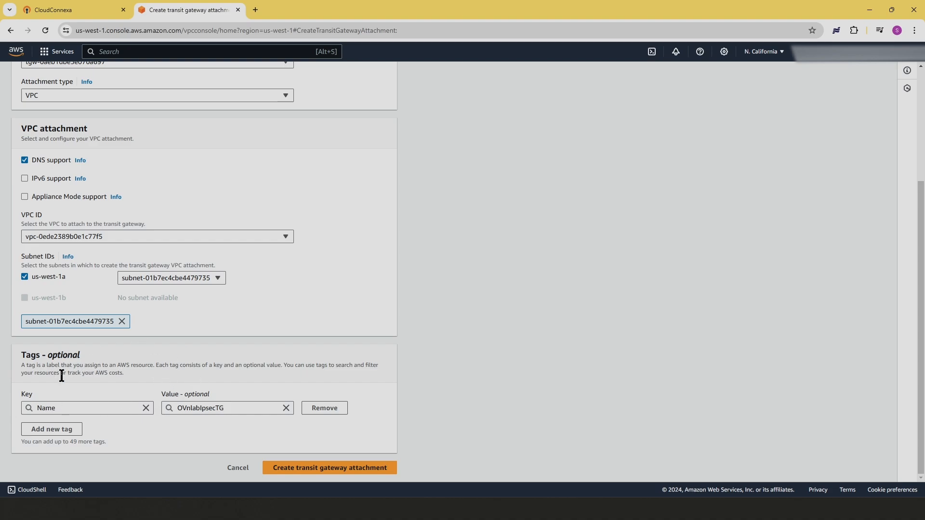
{"action": "left_click", "coordinate": [323, 469]}
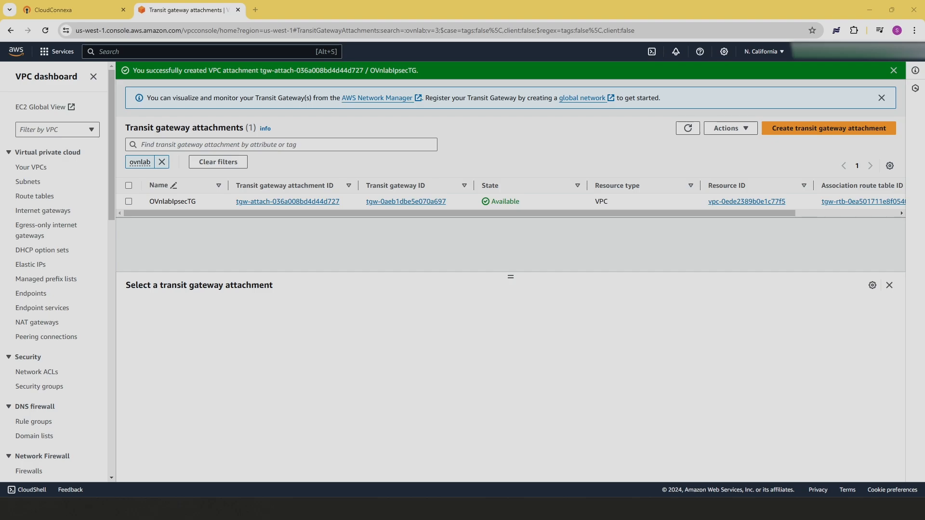
Reload the list of VPCs and view the resource map of OVNLab-VPC-New.
{"action": "left_click", "coordinate": [32, 167]}
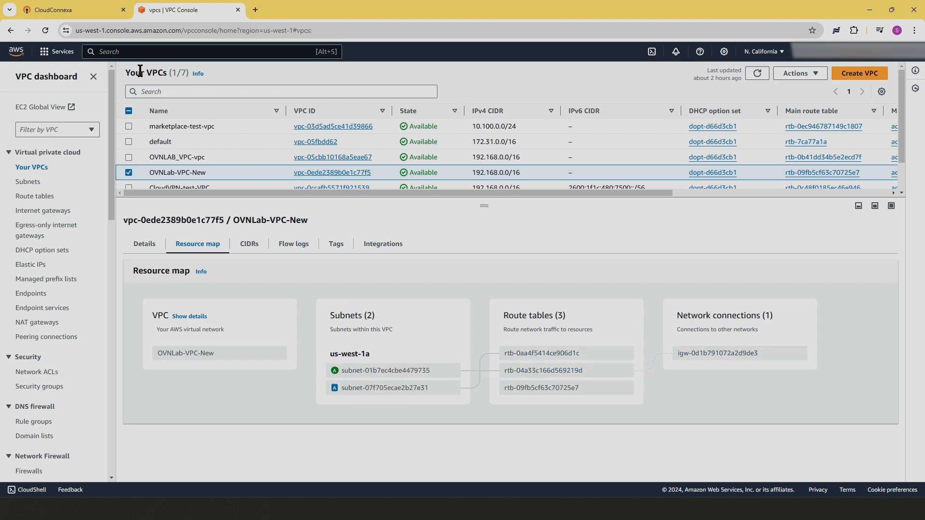
{"action": "left_click", "coordinate": [41, 30]}
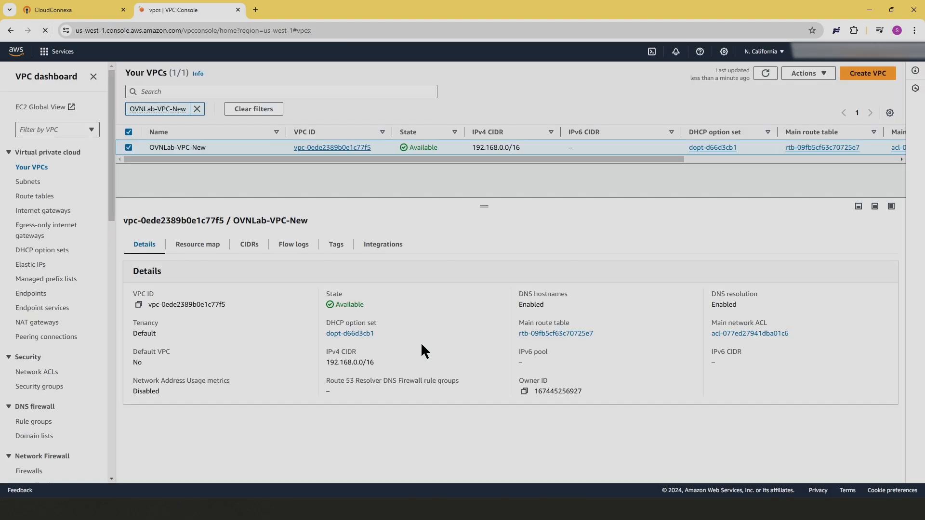
{"action": "left_click", "coordinate": [203, 237]}
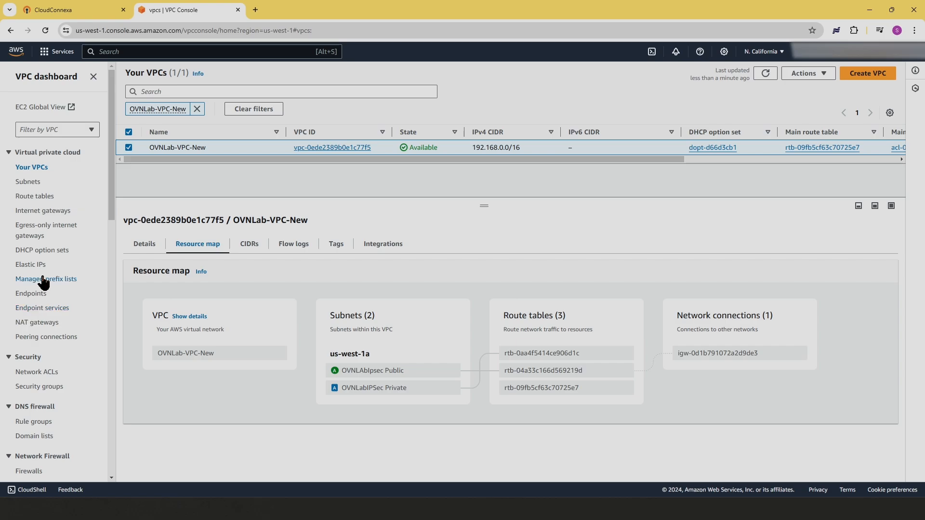
Start a new NAT gateway and name it OVNlabNatGWIPSec.
{"action": "left_click", "coordinate": [29, 322]}
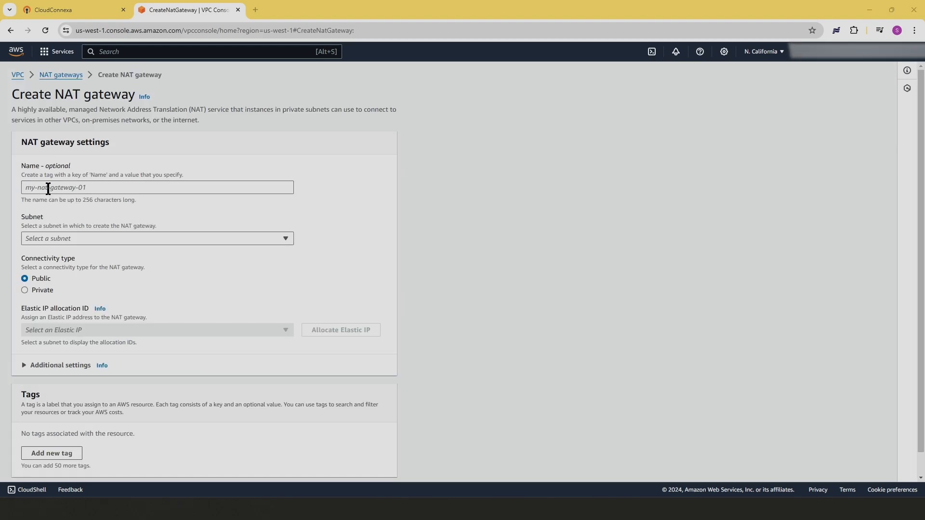
{"action": "left_click", "coordinate": [48, 188]}
{"action": "type", "text": "OVNla"}
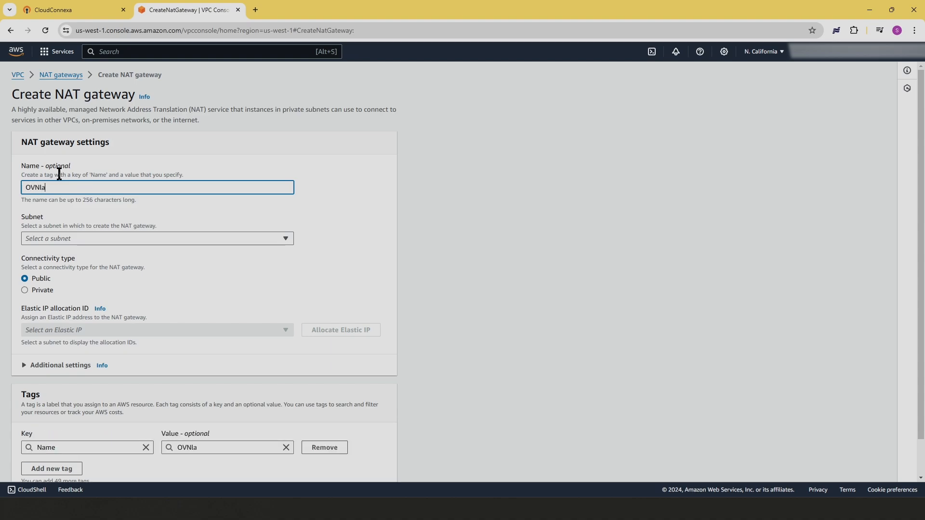
{"action": "type", "text": "bNatGW"}
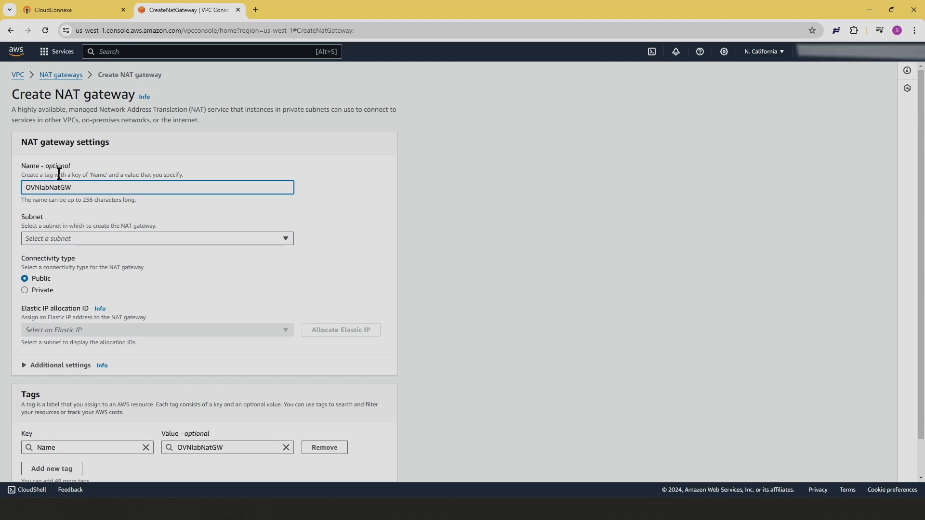
{"action": "type", "text": "IPSec"}
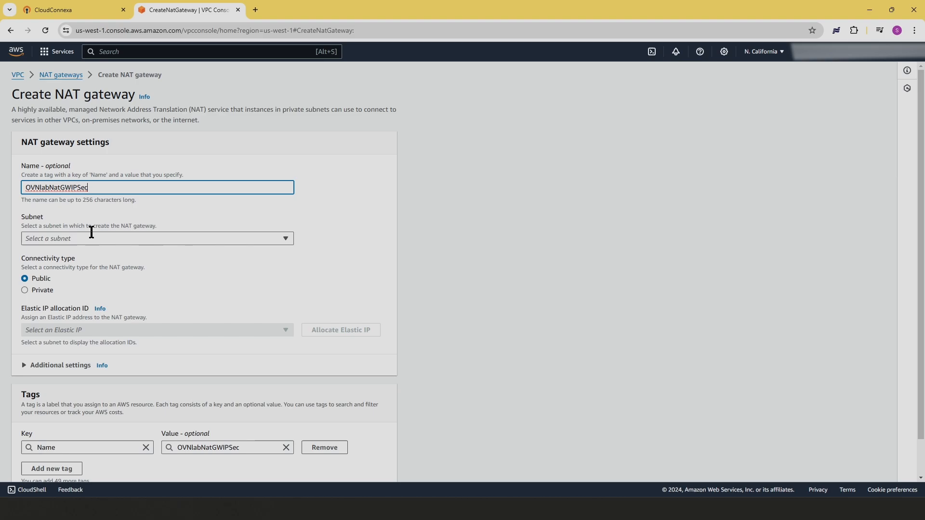
Create the NAT gateway in the OVNLAbIpsec Public subnet with public connectivity and a newly allocated Elastic IP.
{"action": "left_click", "coordinate": [288, 246]}
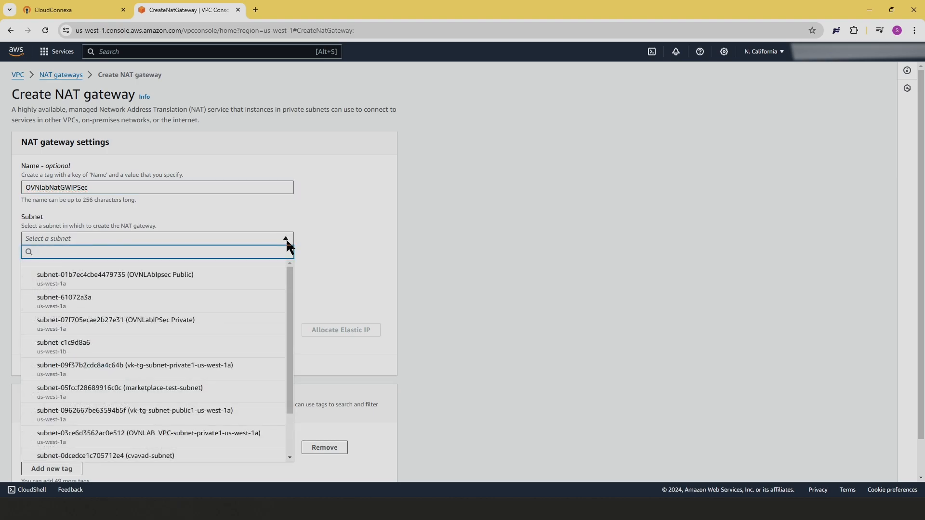
{"action": "left_click", "coordinate": [98, 278]}
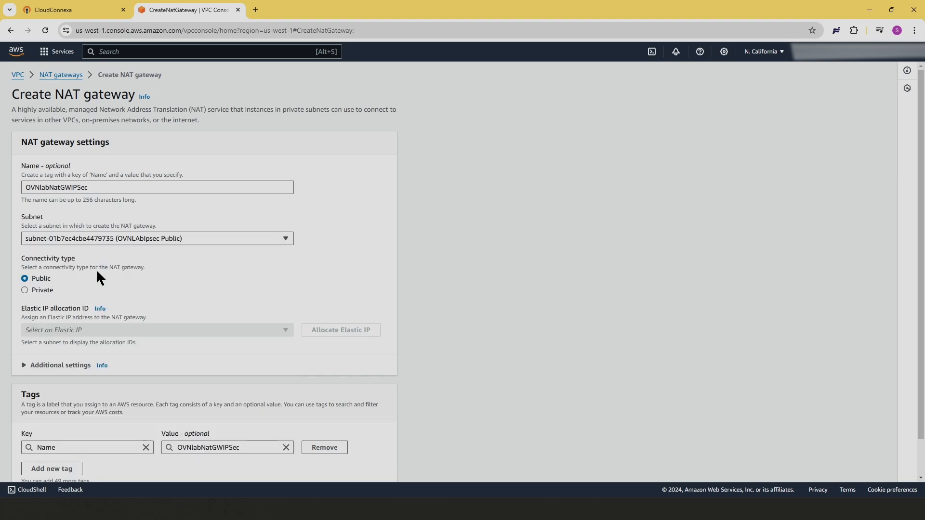
{"action": "scroll", "coordinate": [27, 224], "scroll_direction": "down", "scroll_amount": 1}
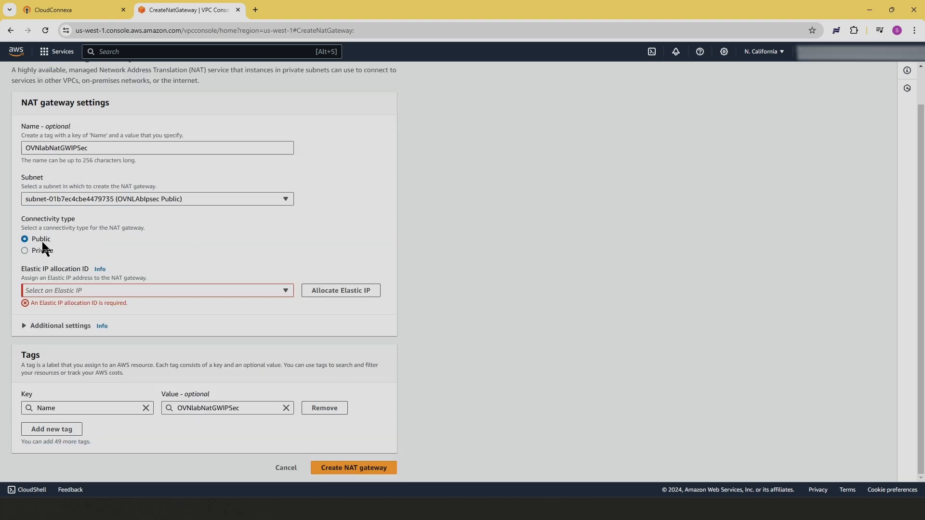
{"action": "left_click", "coordinate": [32, 289]}
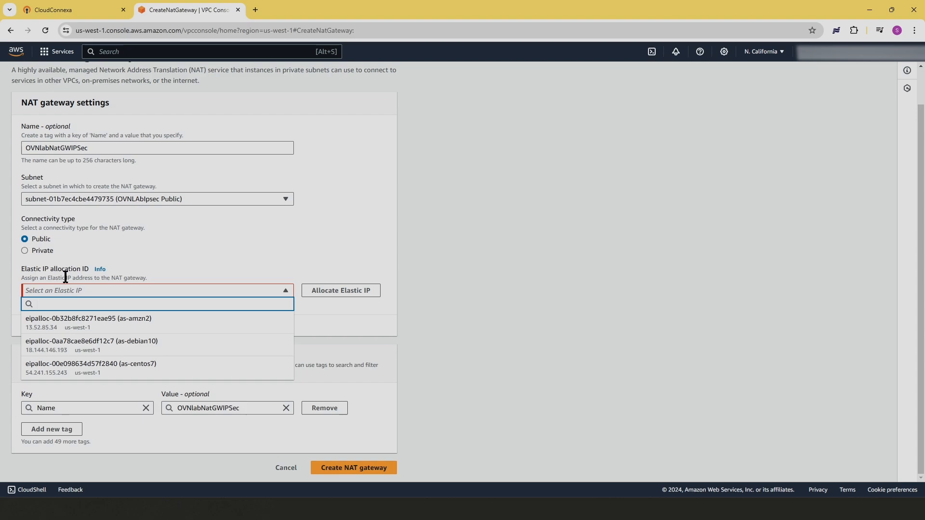
{"action": "left_click", "coordinate": [46, 344]}
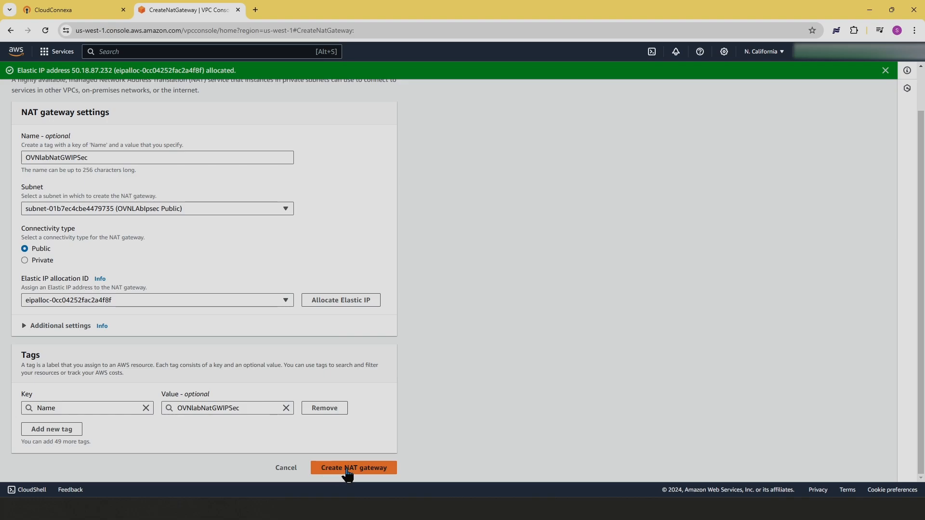
{"action": "left_click", "coordinate": [346, 470]}
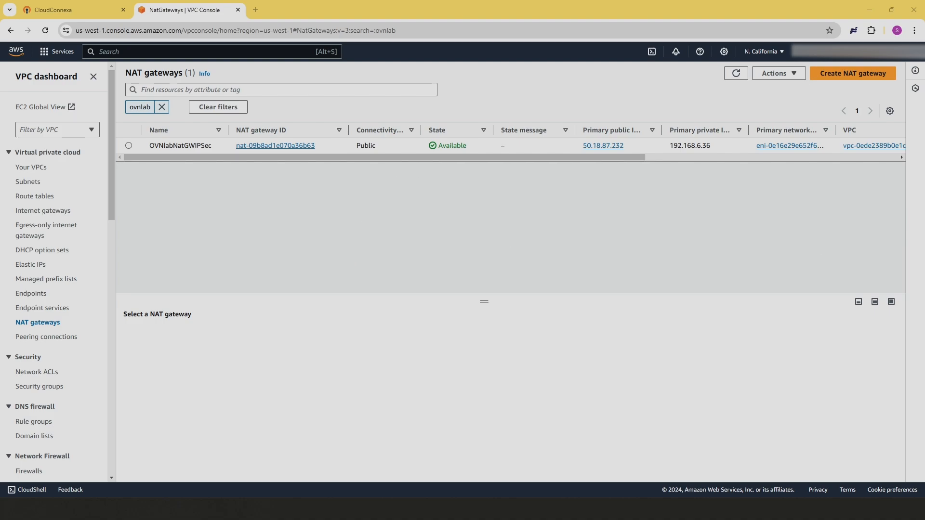
View the resource map of OVNLab-VPC-New and open the details of its OVNLAbIpsec Public subnet.
{"action": "left_click", "coordinate": [29, 168]}
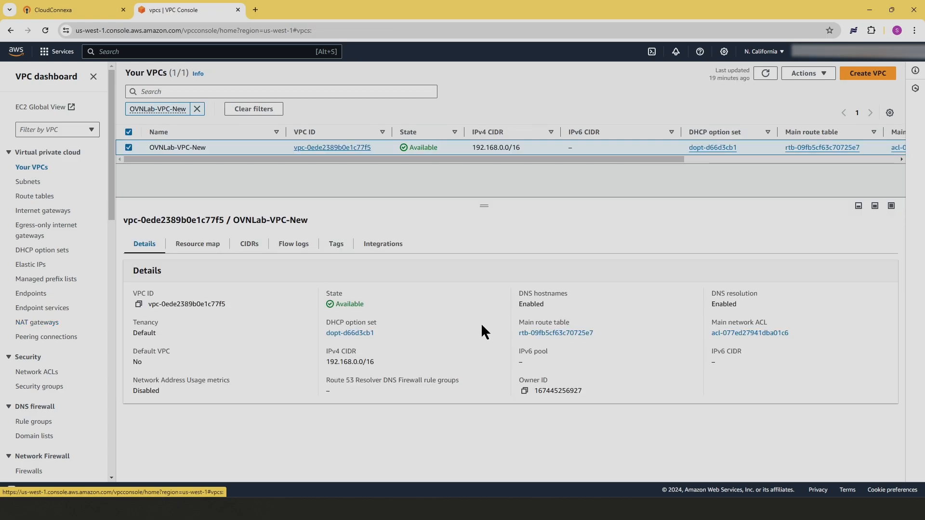
{"action": "left_click", "coordinate": [199, 245]}
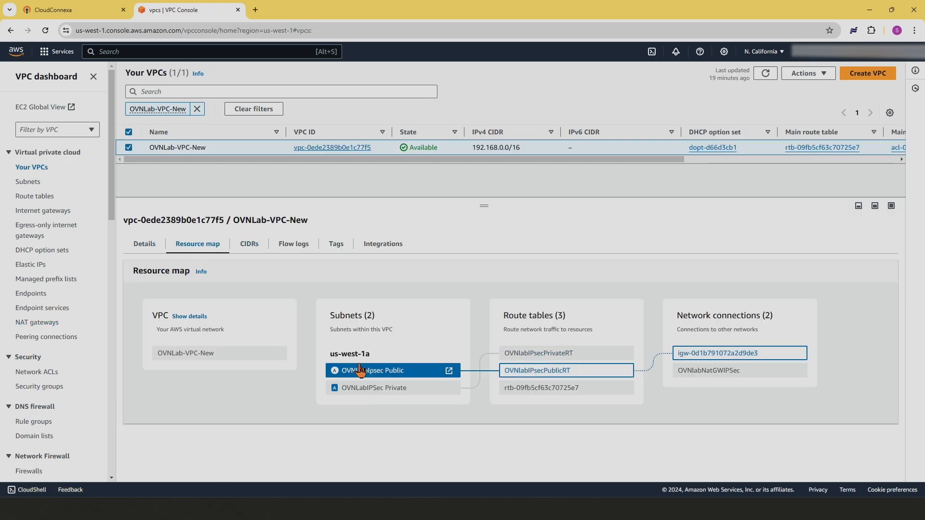
{"action": "mouse_move", "coordinate": [360, 377]}
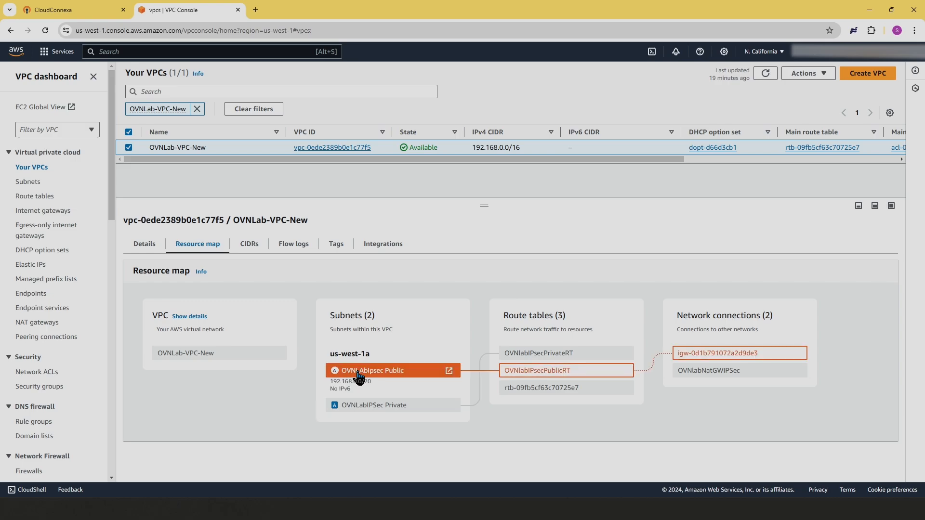
{"action": "left_click", "coordinate": [449, 371]}
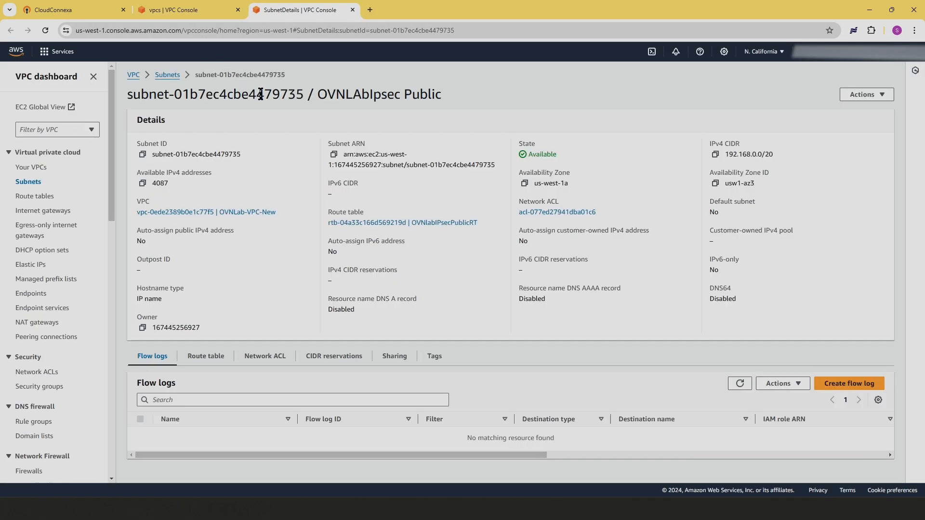
Find the route table associated with the public subnet, OVNlabIPsecPublicRT, and open its routes for editing.
{"action": "left_click", "coordinate": [202, 358]}
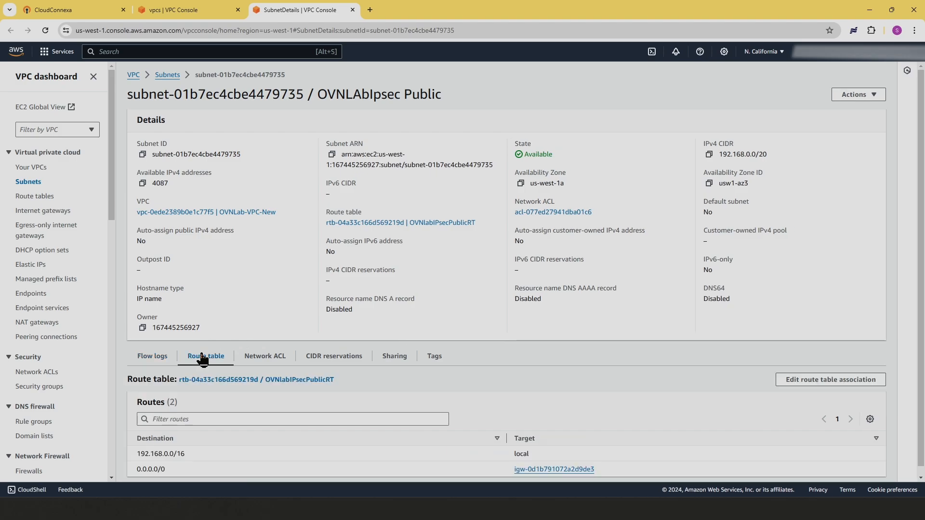
{"action": "scroll", "coordinate": [302, 403], "scroll_direction": "down", "scroll_amount": 1}
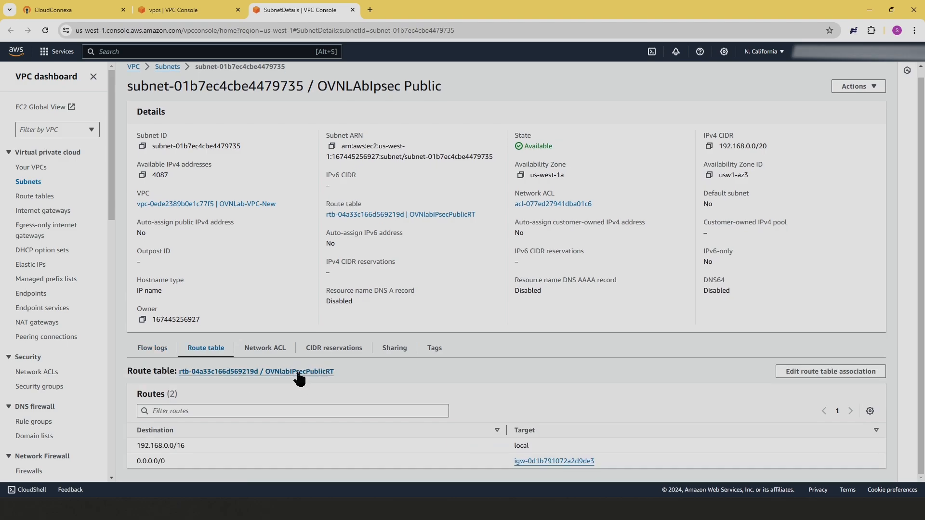
{"action": "left_click", "coordinate": [256, 374]}
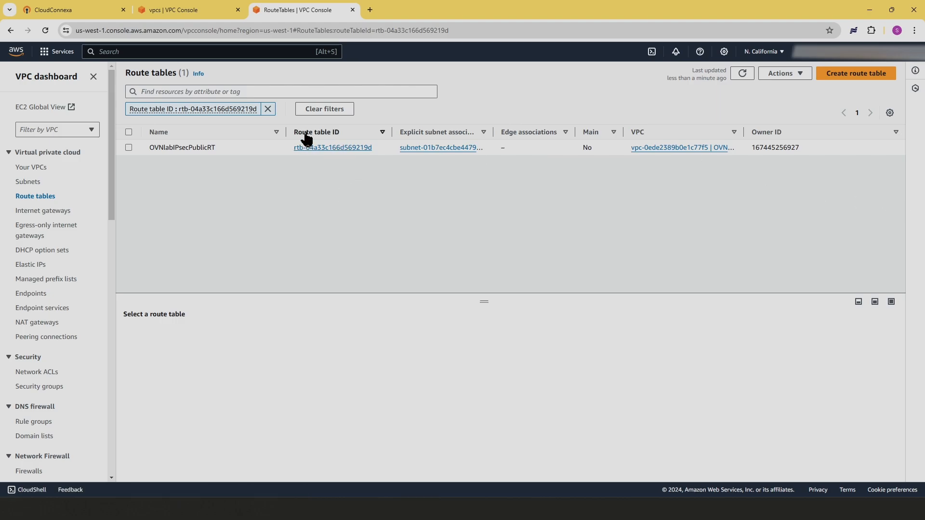
{"action": "left_click", "coordinate": [128, 147]}
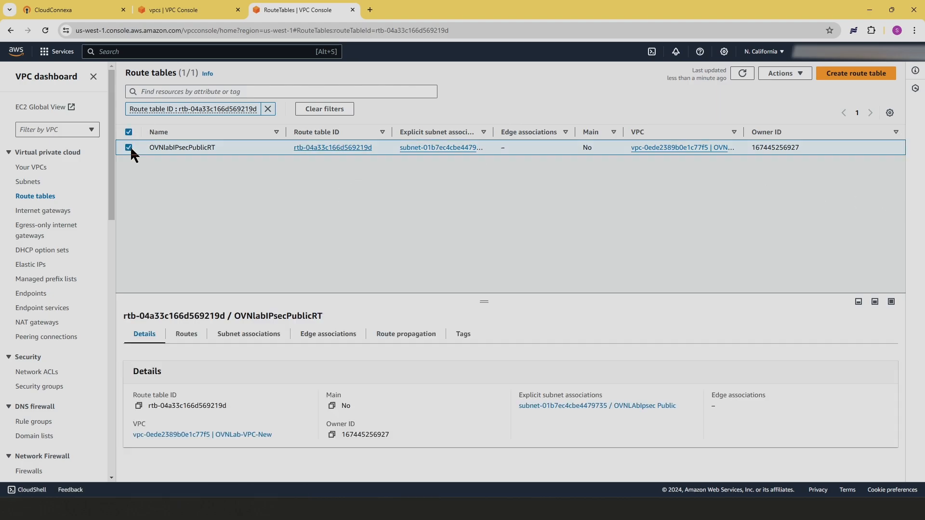
{"action": "left_click", "coordinate": [189, 335]}
{"action": "left_click", "coordinate": [859, 367]}
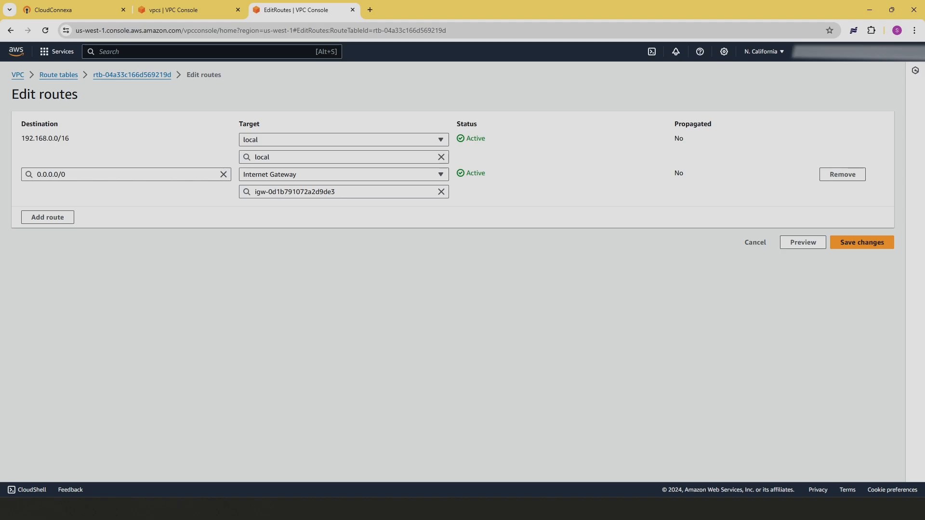
Switch to CloudConnexa and copy the static IP prefix 100.96.0.0/11 from the AWS configuration details.
{"action": "left_click", "coordinate": [56, 12]}
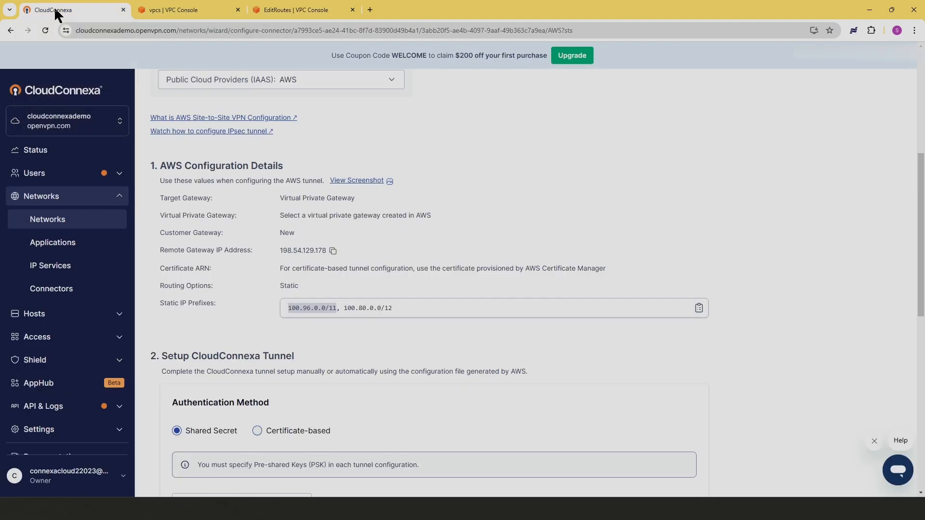
{"action": "left_click", "coordinate": [350, 317]}
{"action": "left_click_drag", "start_coordinate": [336, 308], "coordinate": [287, 308]}
{"action": "key", "text": "ctrl+c"}
{"action": "left_click_drag", "start_coordinate": [414, 308], "coordinate": [300, 307]}
Back in the AWS VPC console, add a route for 100.96.0.0/11 that targets the transit gateway tgw-0aeb1dbe5e070a697.
{"action": "left_click", "coordinate": [292, 11]}
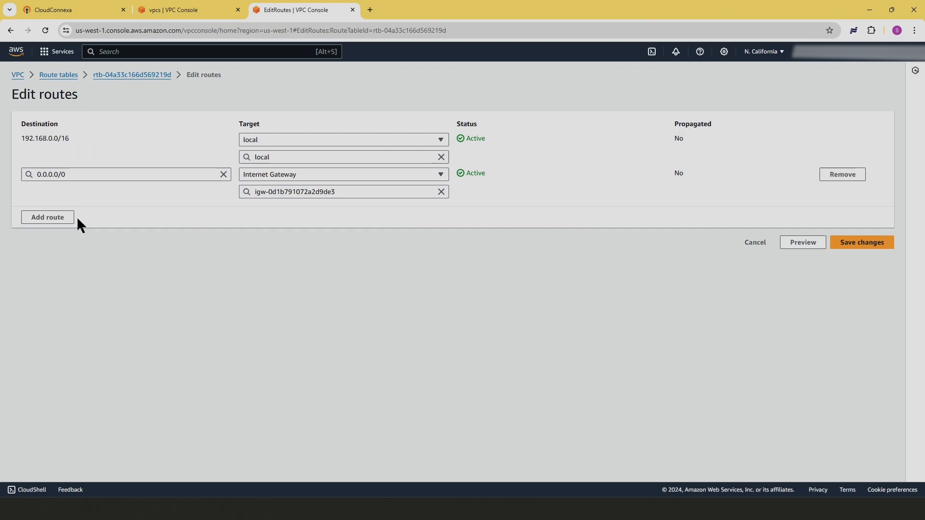
{"action": "left_click", "coordinate": [51, 218]}
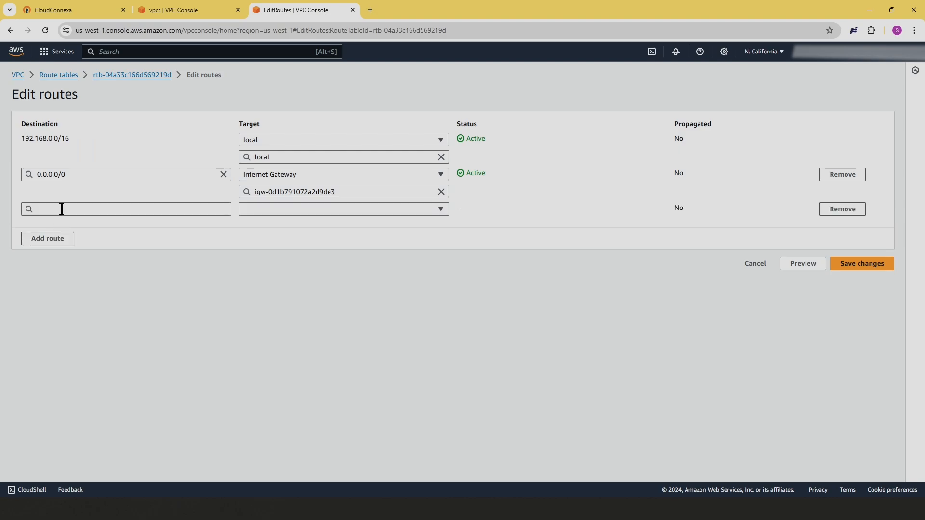
{"action": "left_click", "coordinate": [62, 209]}
{"action": "key", "text": "ctrl+v"}
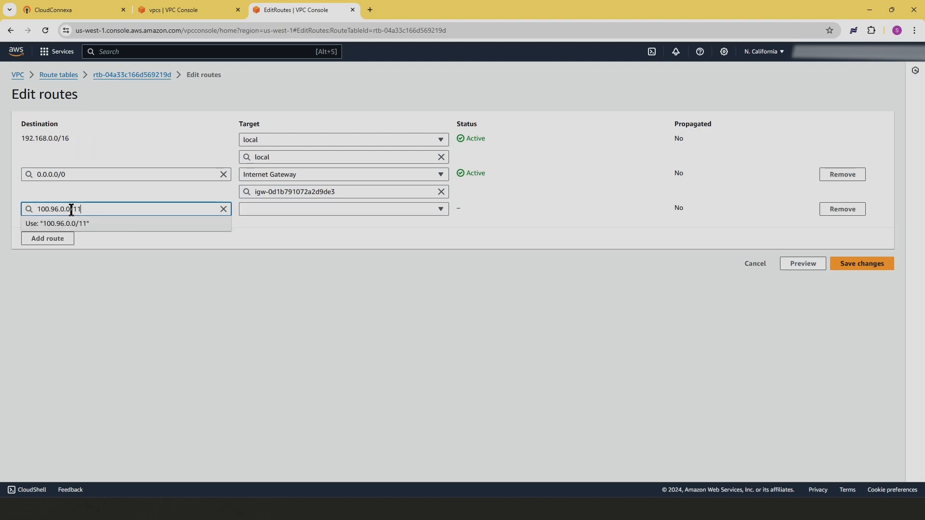
{"action": "left_click", "coordinate": [70, 225]}
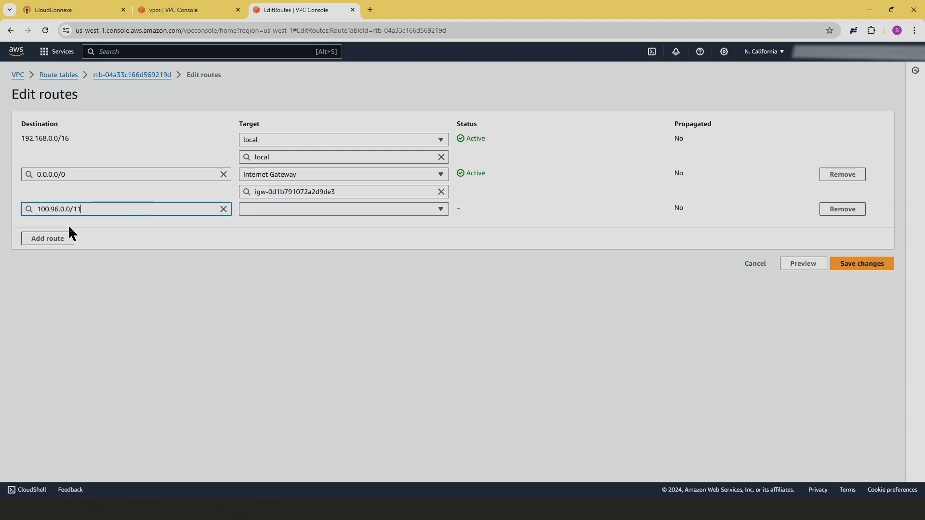
{"action": "left_click", "coordinate": [440, 209]}
{"action": "left_click", "coordinate": [270, 374]}
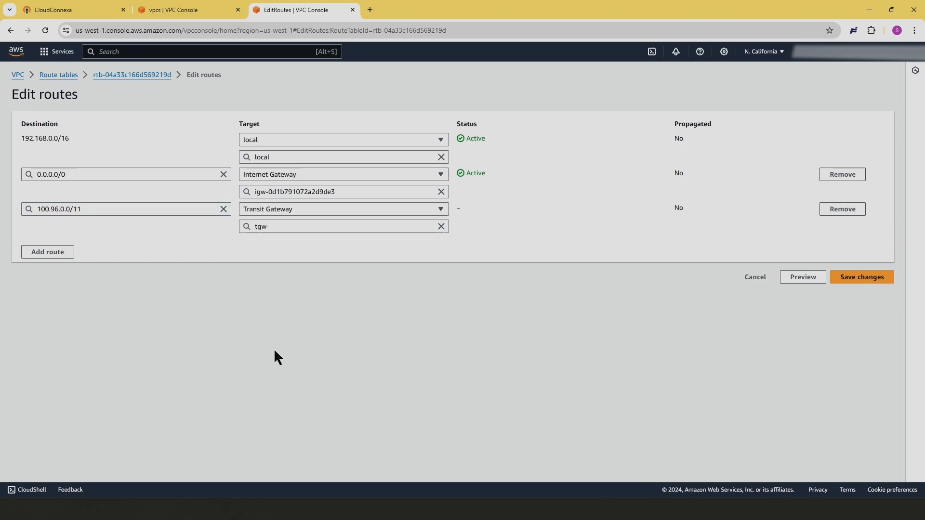
{"action": "left_click", "coordinate": [272, 231]}
{"action": "left_click", "coordinate": [275, 256]}
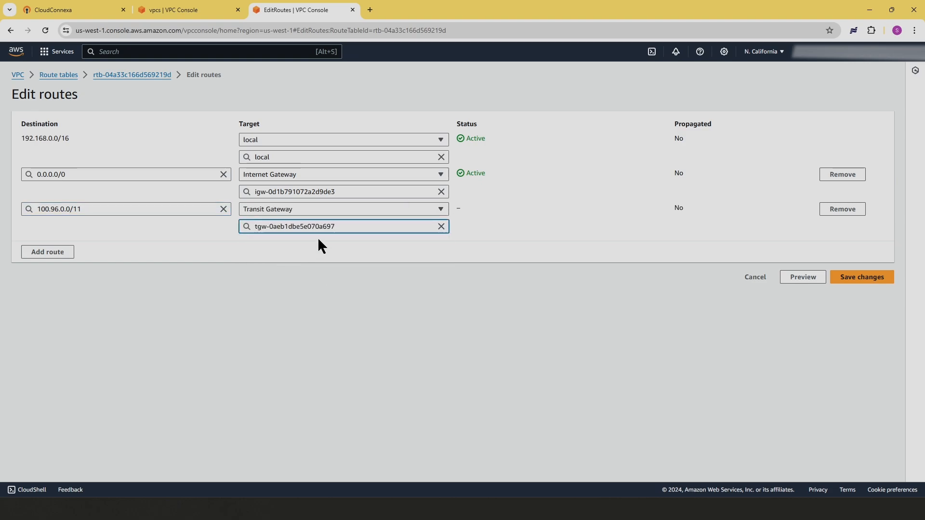
Add another empty route row, and switch to CloudConnexa to copy the static IP prefix 100.80.0.0/12.
{"action": "left_click", "coordinate": [50, 254]}
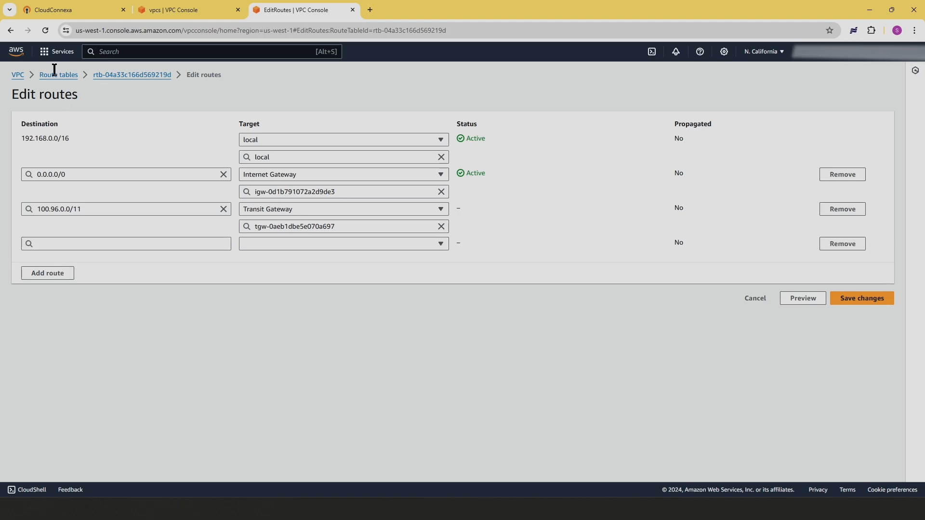
{"action": "left_click", "coordinate": [62, 11]}
{"action": "left_click_drag", "start_coordinate": [393, 308], "coordinate": [343, 311]}
{"action": "key", "text": "ctrl+c"}
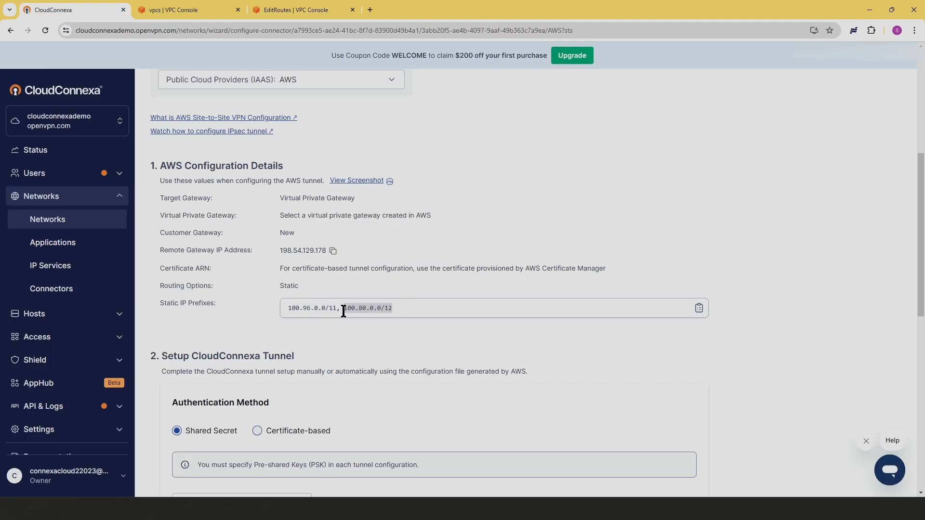
Back in the AWS VPC console, route 100.80.0.0/12 to transit gateway tgw-0aeb1dbe5e070a697 in the empty row and save the route changes.
{"action": "left_click", "coordinate": [294, 10]}
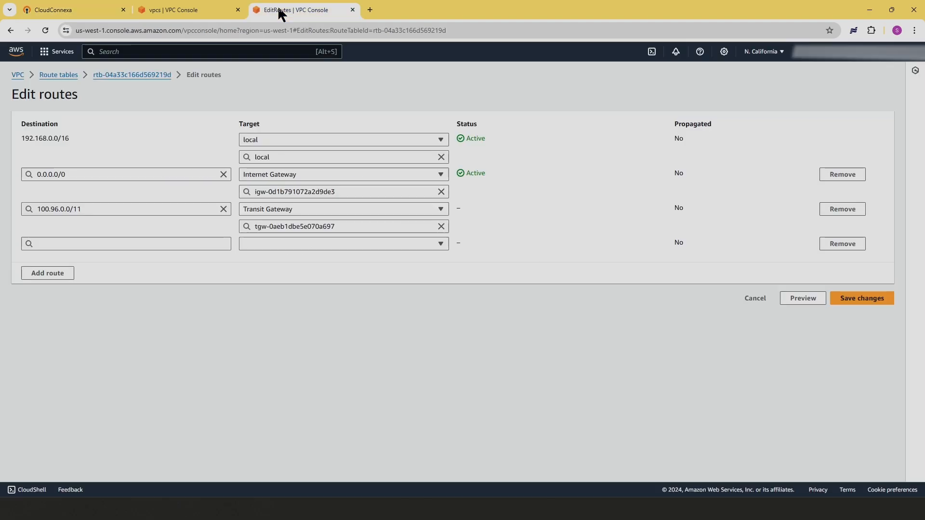
{"action": "left_click", "coordinate": [93, 242]}
{"action": "key", "text": "ctrl+v"}
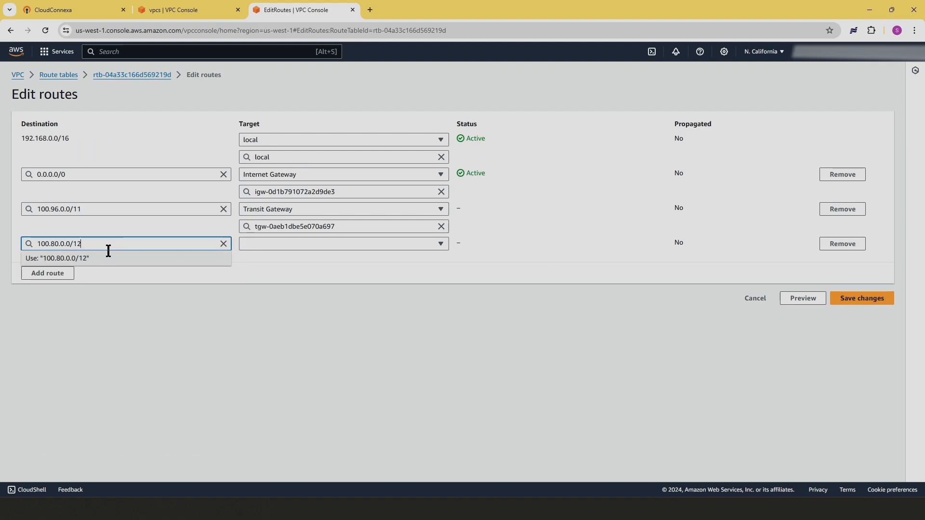
{"action": "left_click", "coordinate": [82, 258]}
{"action": "left_click", "coordinate": [344, 243]}
{"action": "left_click", "coordinate": [294, 407]}
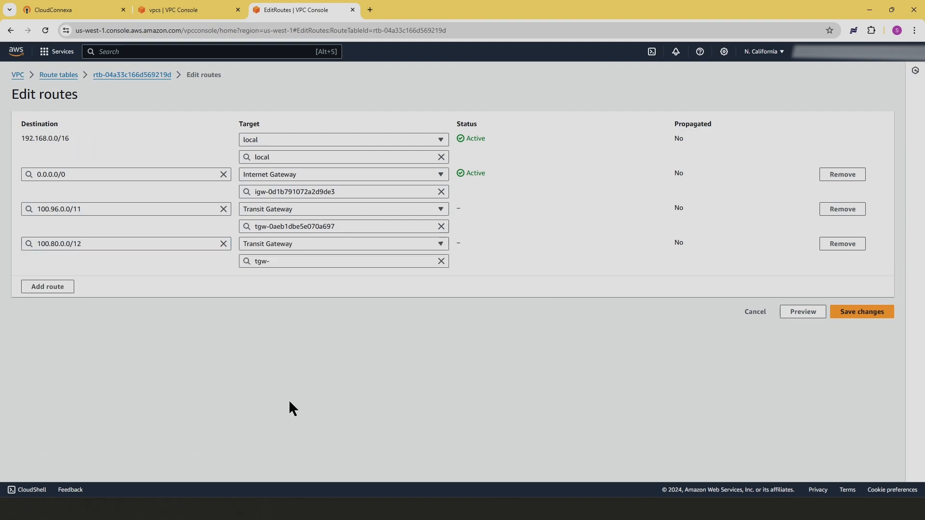
{"action": "left_click", "coordinate": [269, 261]}
{"action": "left_click", "coordinate": [278, 295]}
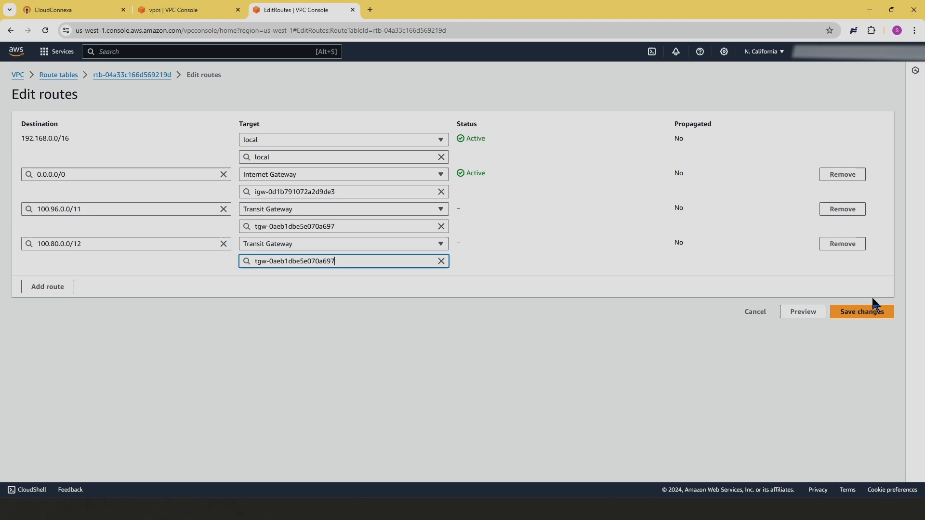
{"action": "left_click", "coordinate": [852, 311]}
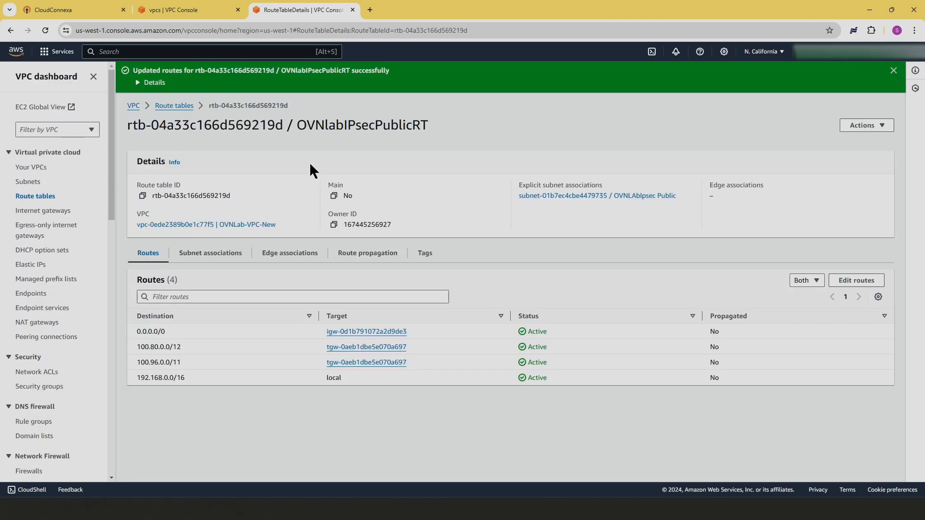
Return to the route tables list and open the routes of OVNlabIPsecPrivateRT for editing.
{"action": "left_click", "coordinate": [167, 107]}
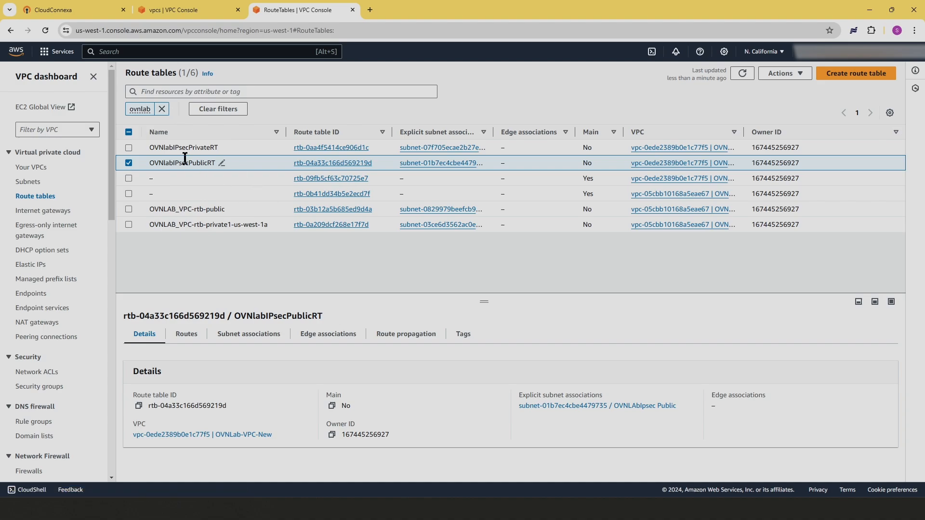
{"action": "left_click", "coordinate": [129, 163]}
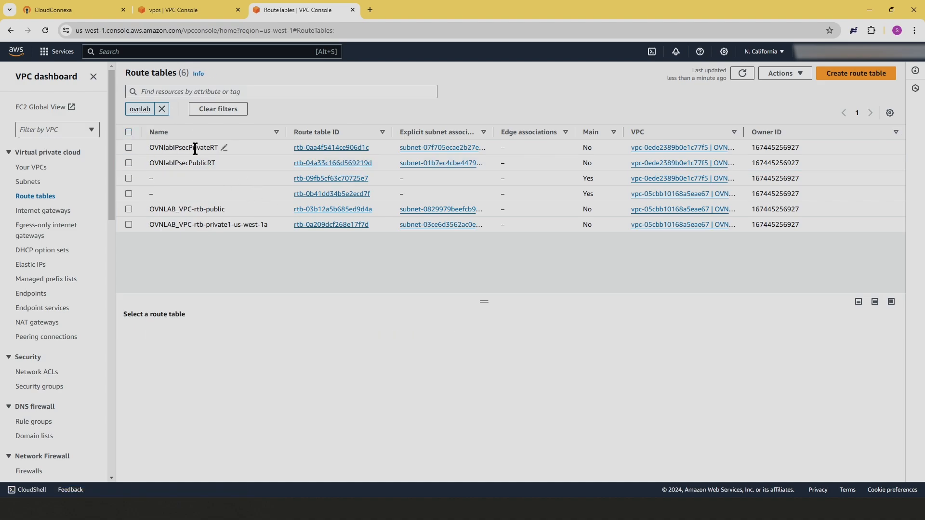
{"action": "left_click", "coordinate": [129, 147]}
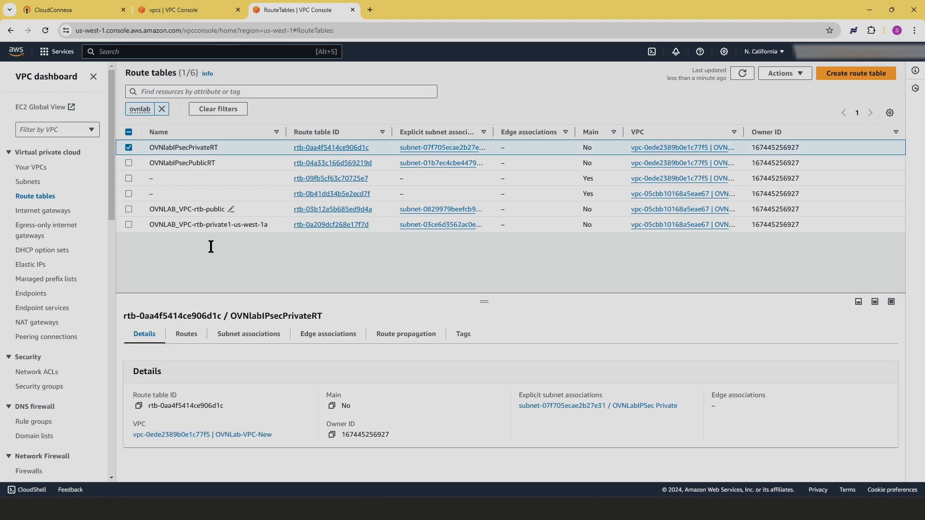
{"action": "left_click", "coordinate": [184, 337]}
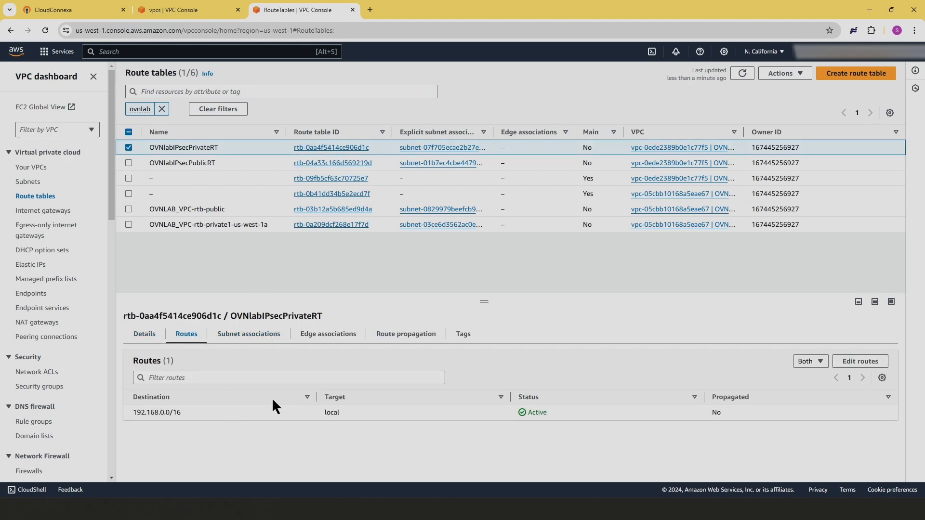
{"action": "left_click", "coordinate": [860, 361]}
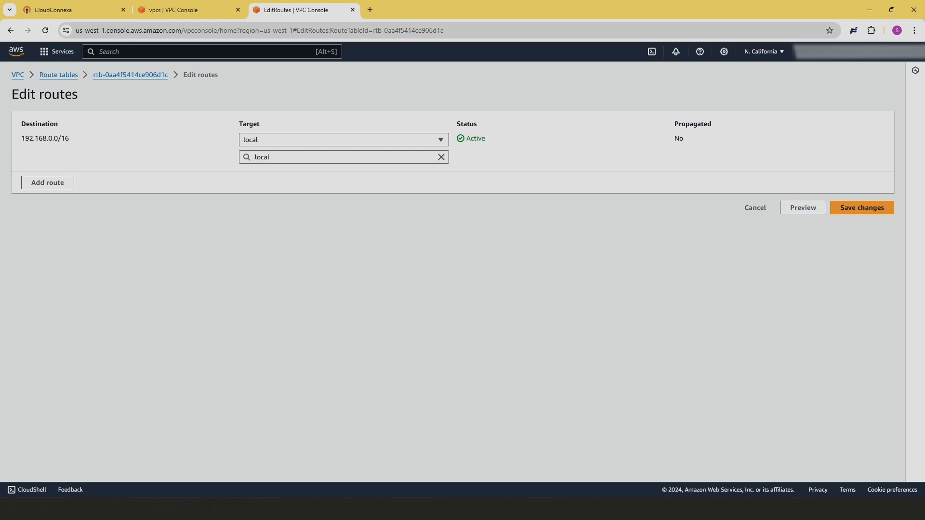
Add a route for 0.0.0.0/0 that targets the NAT gateway nat-09b8ad1e070a36b63.
{"action": "left_click", "coordinate": [41, 184]}
{"action": "left_click", "coordinate": [57, 174]}
{"action": "left_click", "coordinate": [42, 191]}
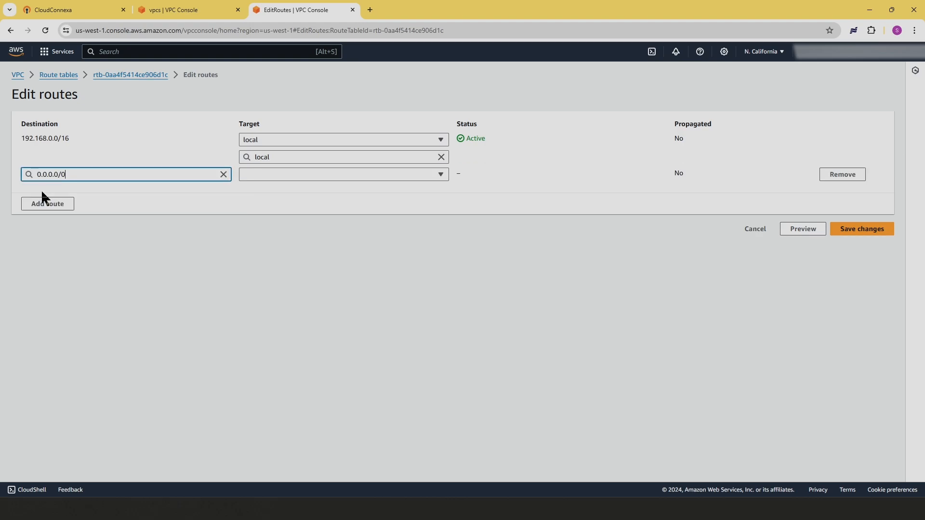
{"action": "left_click", "coordinate": [273, 175]}
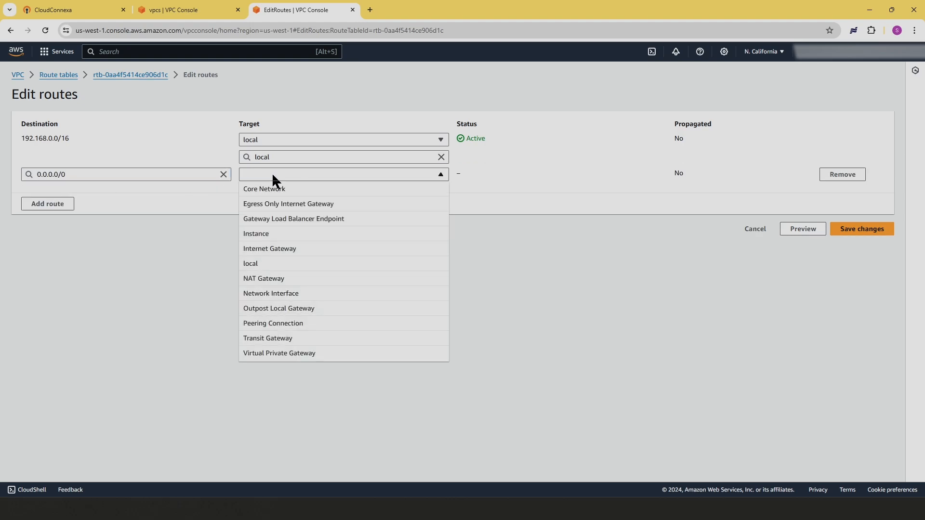
{"action": "left_click", "coordinate": [273, 279]}
{"action": "left_click", "coordinate": [289, 192]}
{"action": "left_click", "coordinate": [279, 221]}
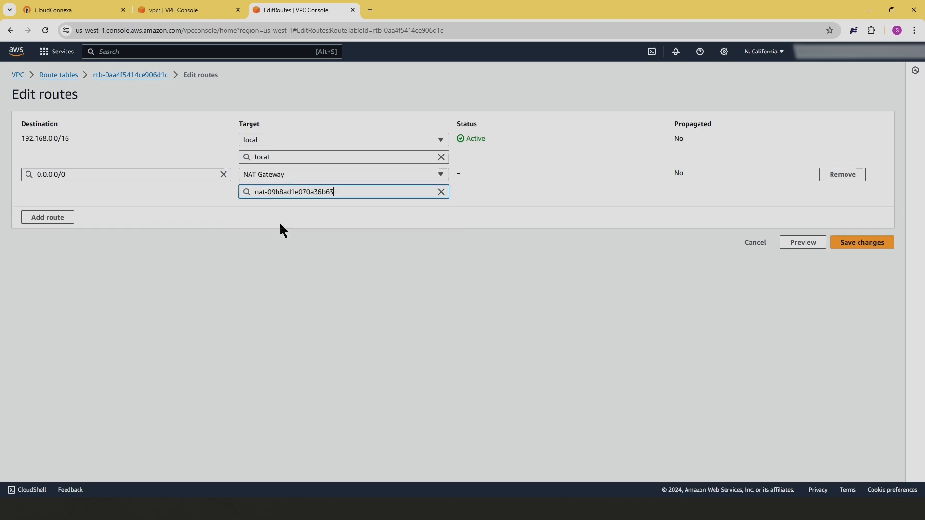
Add another empty route row, and switch to CloudConnexa to copy the already selected static IP prefix 100.80.0.0/12.
{"action": "left_click", "coordinate": [43, 218]}
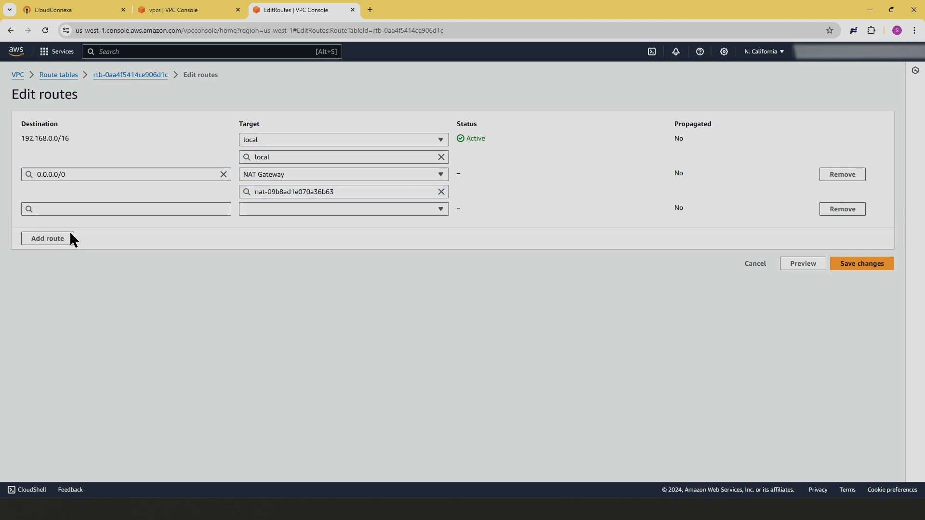
{"action": "left_click", "coordinate": [59, 13]}
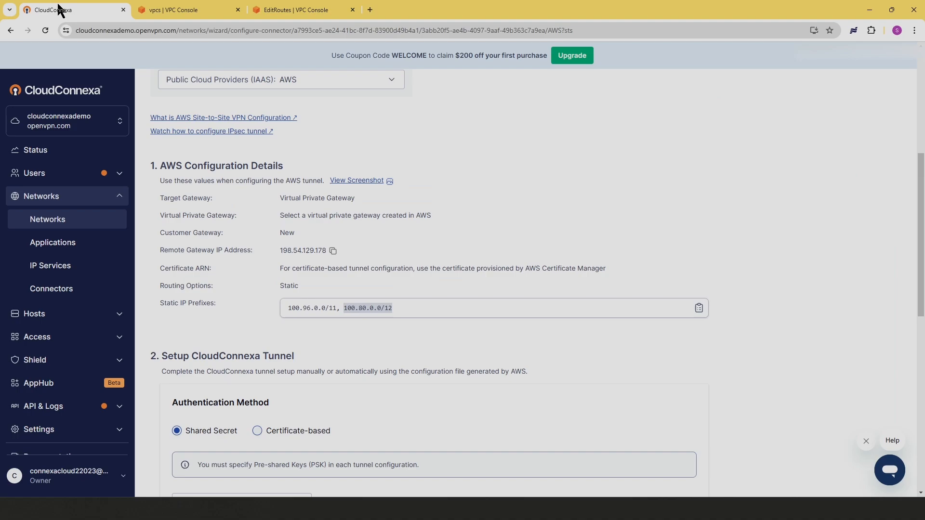
{"action": "right_click", "coordinate": [367, 310]}
{"action": "left_click", "coordinate": [394, 321]}
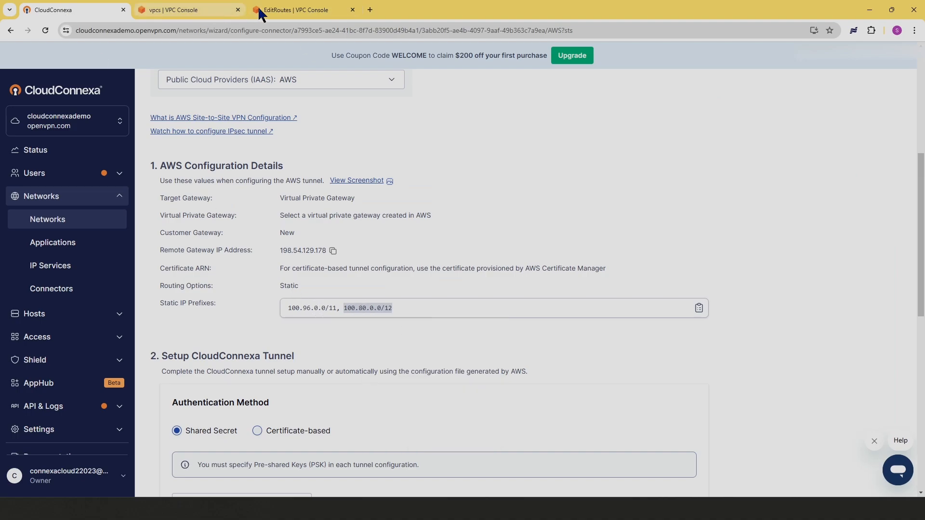
Back in the AWS route editor, route 100.80.0.0/12 to transit gateway tgw-0aeb1dbe5e070a697 in the empty row.
{"action": "left_click", "coordinate": [308, 12]}
{"action": "left_click", "coordinate": [105, 208]}
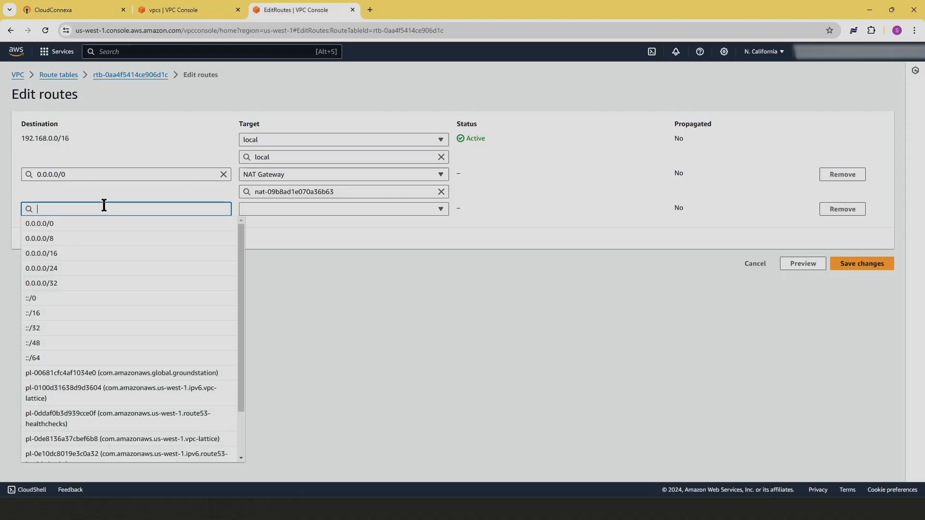
{"action": "type", "text": "100.80.0.0/12"}
{"action": "left_click", "coordinate": [65, 225]}
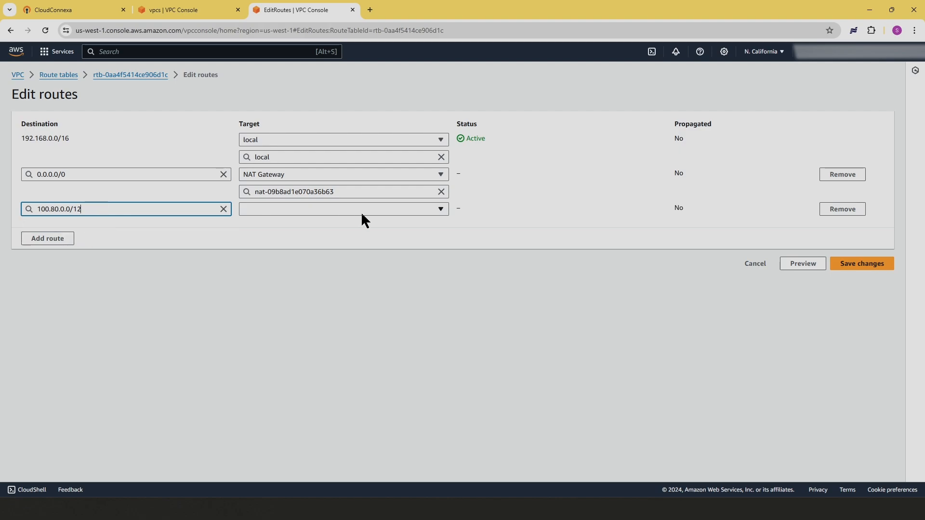
{"action": "left_click", "coordinate": [360, 210]}
{"action": "left_click", "coordinate": [263, 375]}
{"action": "left_click", "coordinate": [274, 228]}
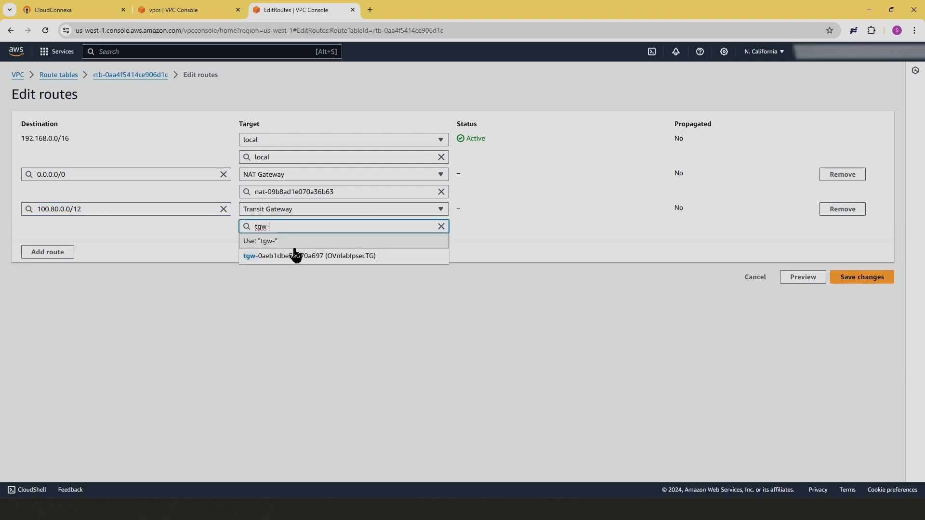
{"action": "left_click", "coordinate": [295, 257]}
Add one more empty route row, and switch to CloudConnexa to copy the static IP prefix 100.96.0.0/11.
{"action": "left_click", "coordinate": [56, 253]}
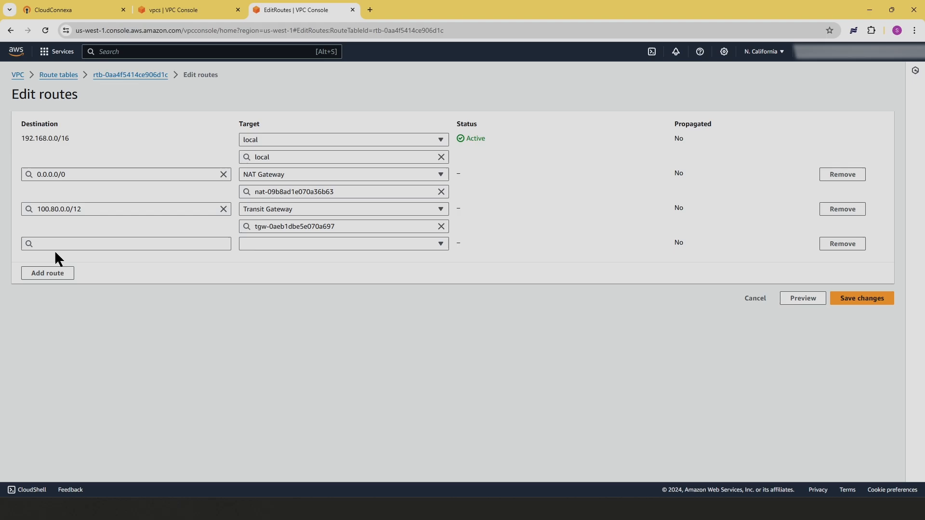
{"action": "left_click", "coordinate": [57, 9]}
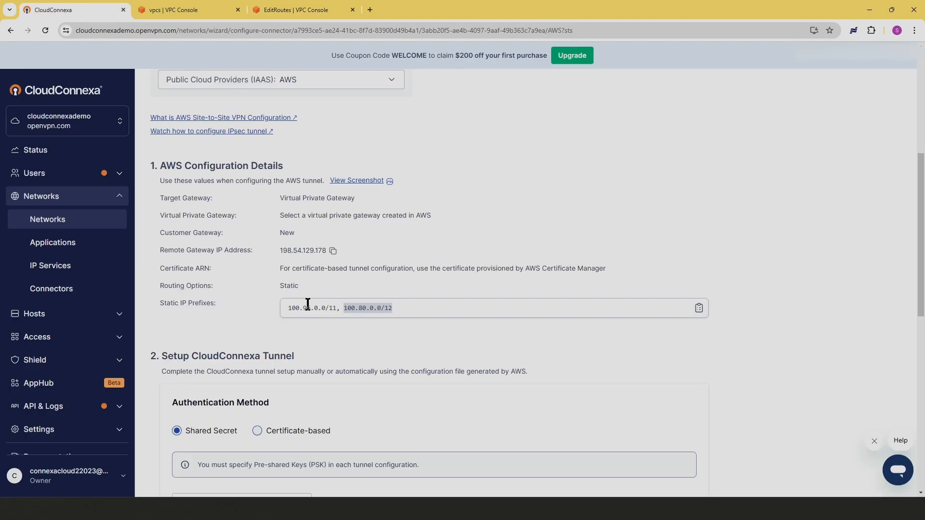
{"action": "left_click", "coordinate": [339, 308]}
{"action": "left_click_drag", "start_coordinate": [336, 308], "coordinate": [262, 308]}
{"action": "key", "text": "ctrl+c"}
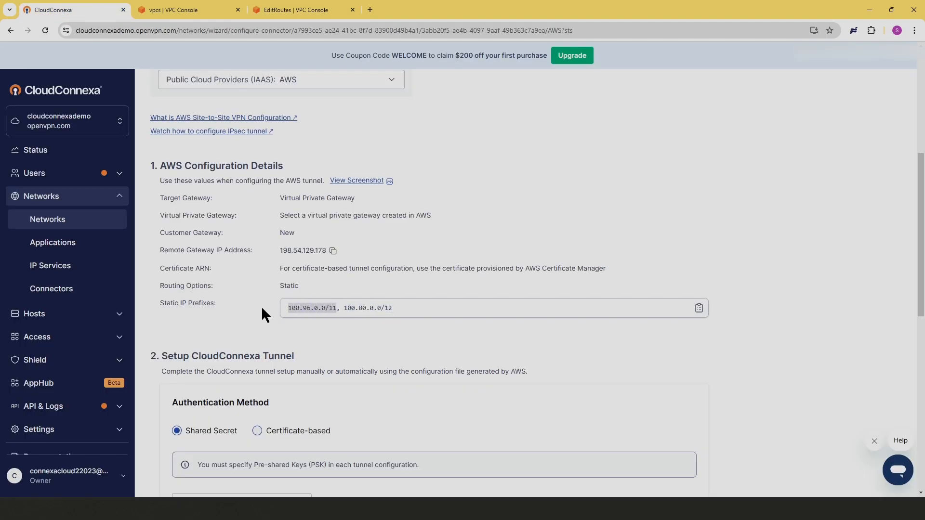
Back in the AWS route editor, route 100.96.0.0/11, without a leading space, to transit gateway tgw-0aeb1dbe5e070a697 and save the route changes.
{"action": "left_click", "coordinate": [279, 9]}
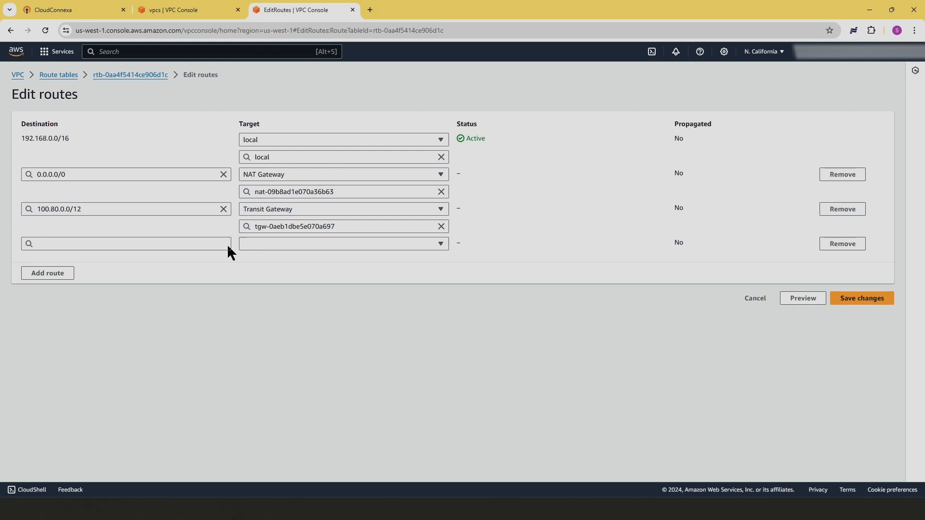
{"action": "left_click", "coordinate": [143, 245]}
{"action": "key", "text": "ctrl+v"}
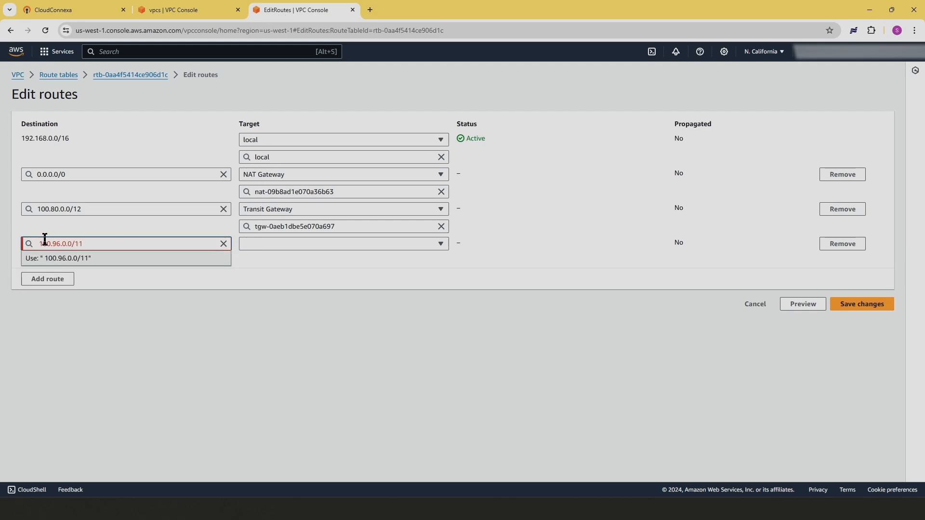
{"action": "left_click", "coordinate": [40, 243]}
{"action": "key", "text": "BackSpace"}
{"action": "left_click", "coordinate": [75, 258]}
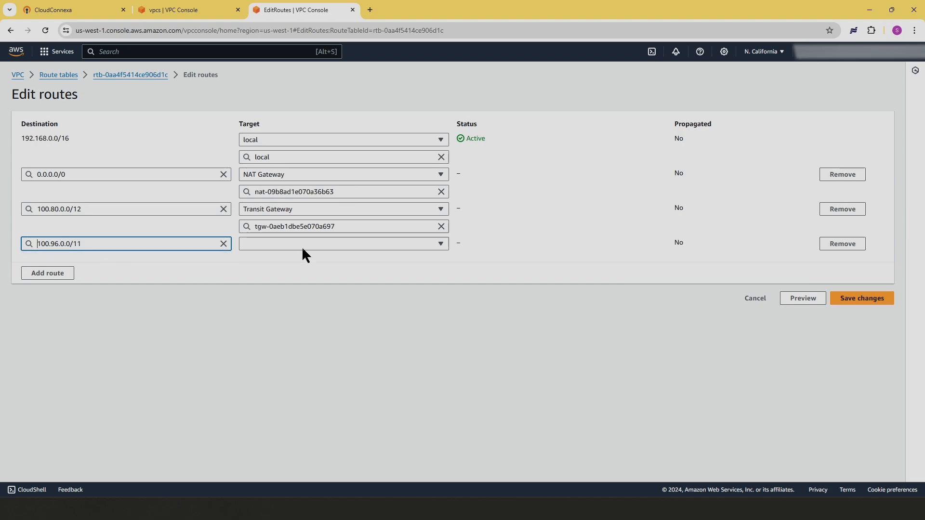
{"action": "left_click", "coordinate": [320, 243]}
{"action": "left_click", "coordinate": [266, 408]}
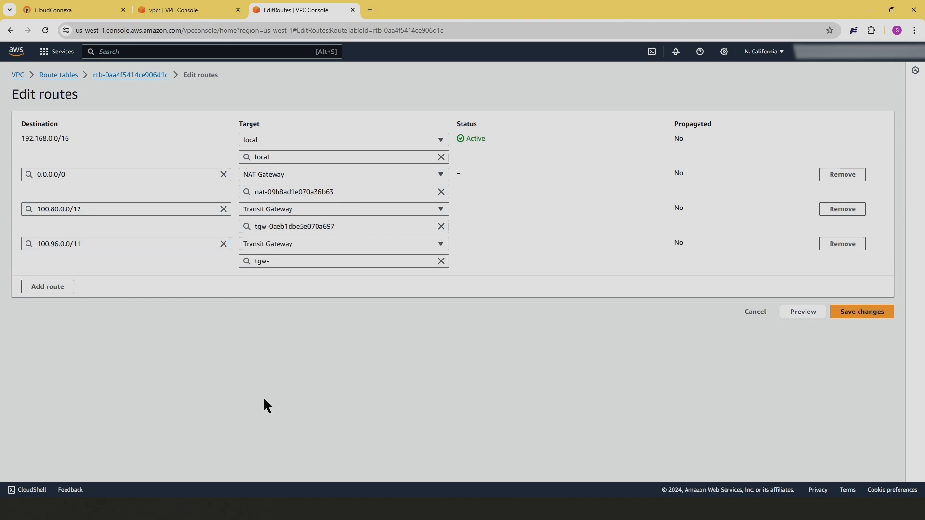
{"action": "left_click", "coordinate": [269, 262]}
{"action": "left_click", "coordinate": [264, 289]}
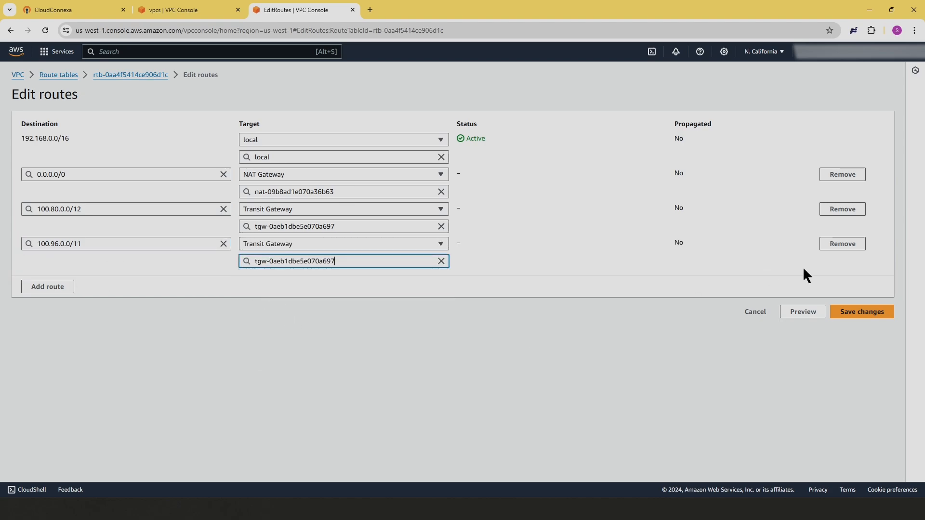
{"action": "left_click", "coordinate": [851, 312]}
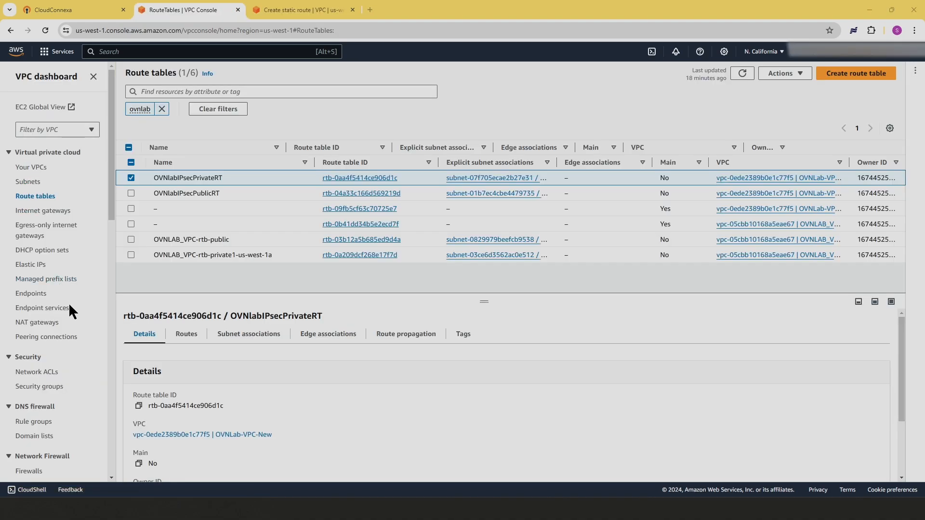
Open the site-to-site VPN connection OVnLabIPSecTG and download its configuration for the Generic vendor with IKE version ikev1.
{"action": "scroll", "coordinate": [68, 303], "scroll_direction": "down", "scroll_amount": 7}
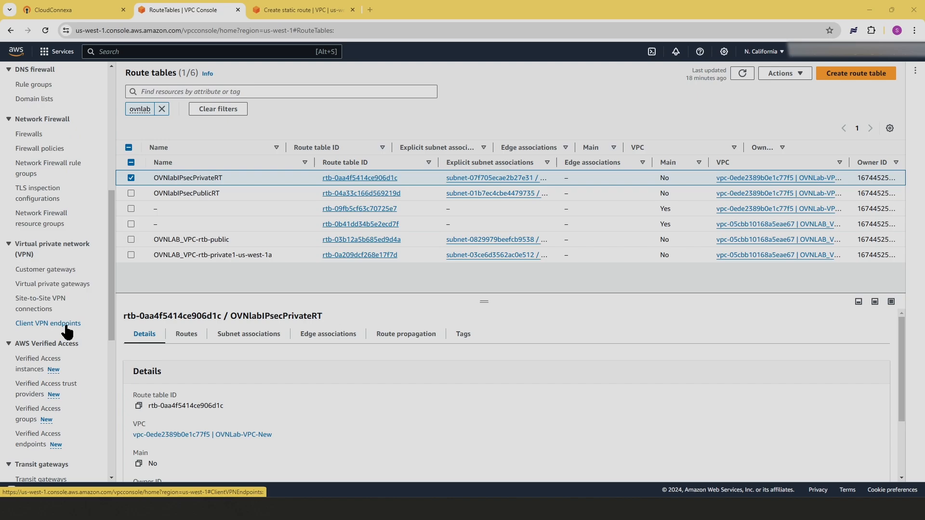
{"action": "left_click", "coordinate": [37, 304]}
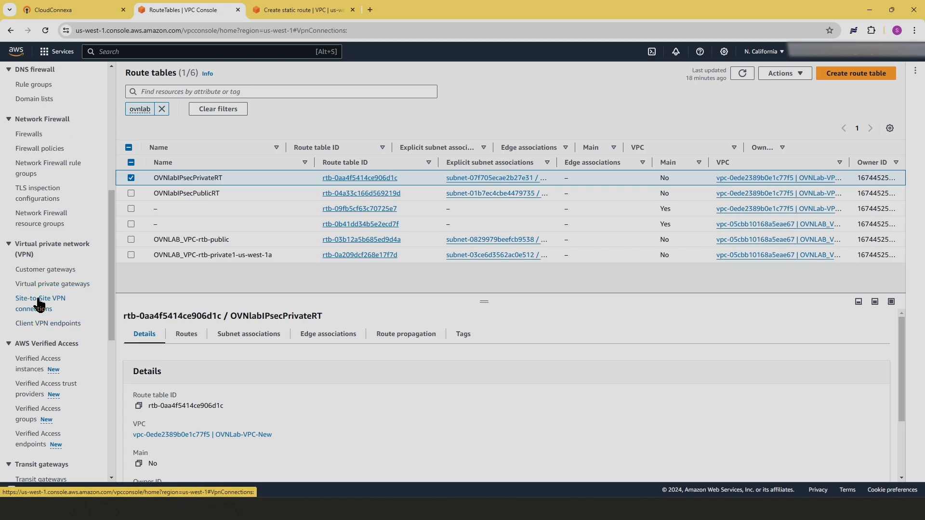
{"action": "left_click", "coordinate": [278, 126]}
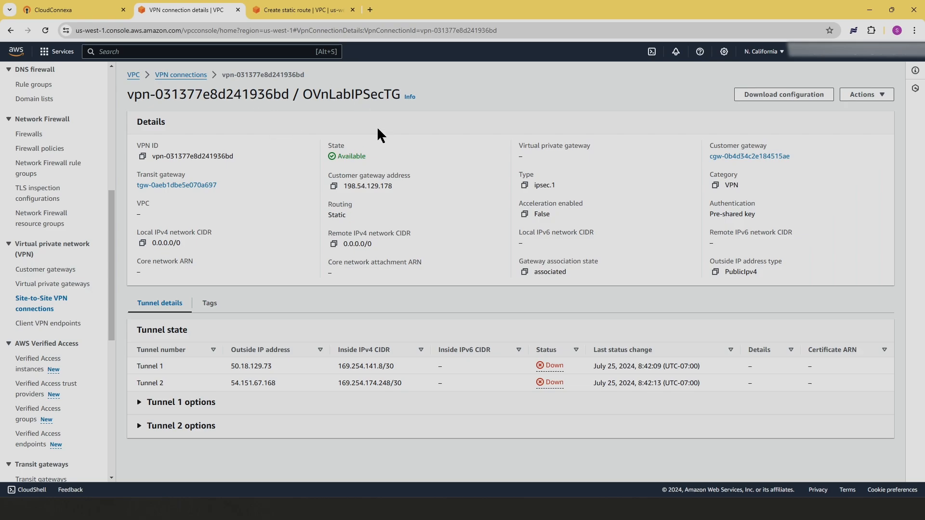
{"action": "left_click", "coordinate": [786, 96]}
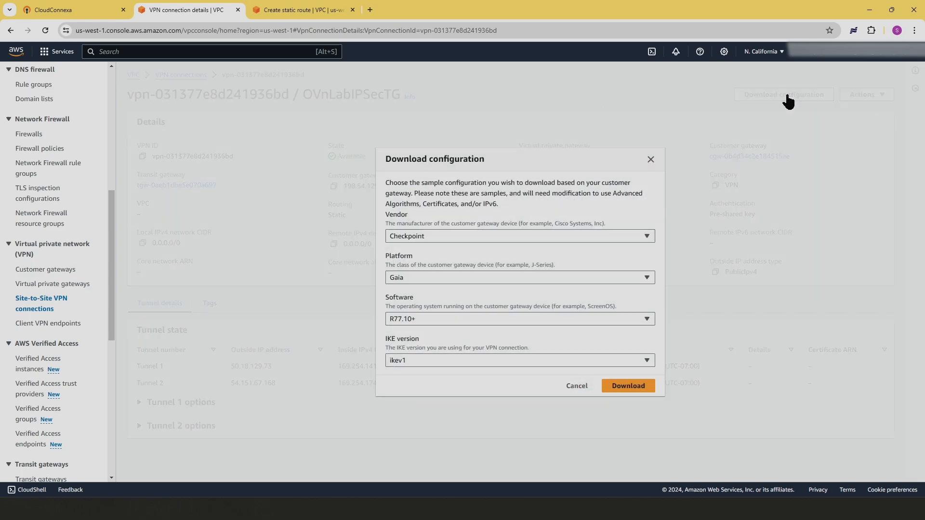
{"action": "left_click", "coordinate": [453, 234]}
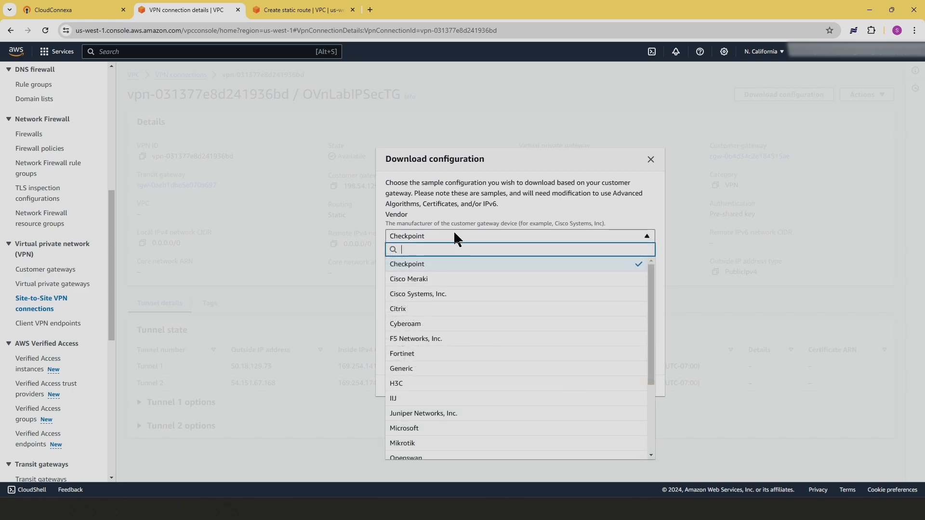
{"action": "left_click", "coordinate": [420, 369]}
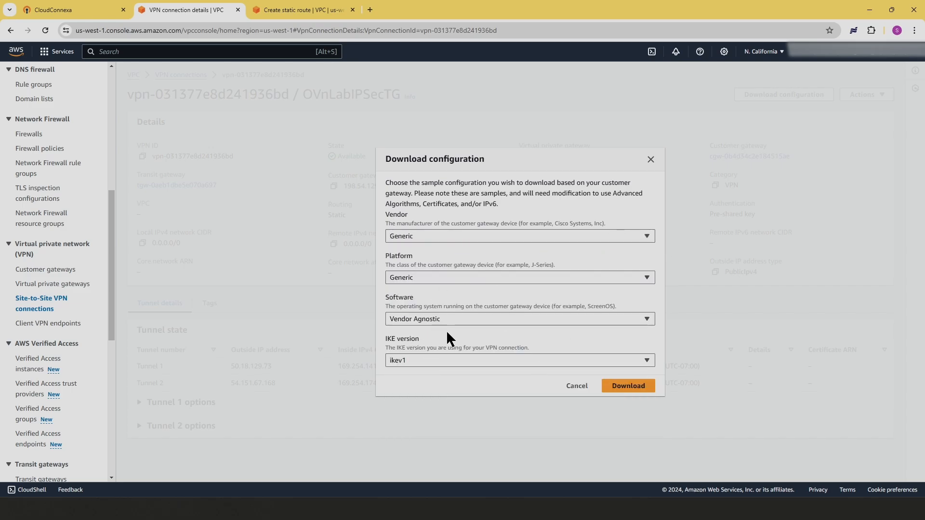
{"action": "left_click", "coordinate": [628, 385]}
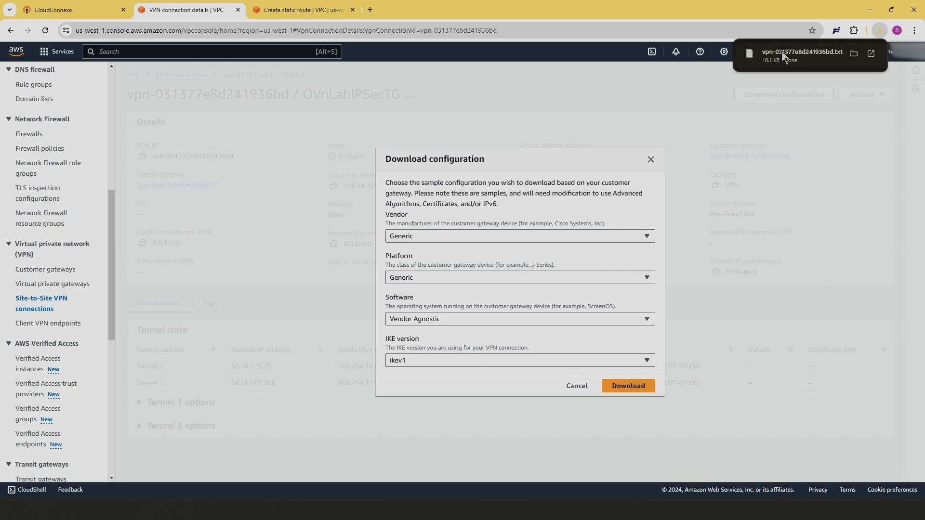
Switch to CloudConnexa, upload the downloaded generic configuration file for the tunnel setup, and review the Tunnel 1 and Tunnel 2 settings.
{"action": "left_click", "coordinate": [82, 13]}
{"action": "scroll", "coordinate": [337, 250], "scroll_direction": "down", "scroll_amount": 8}
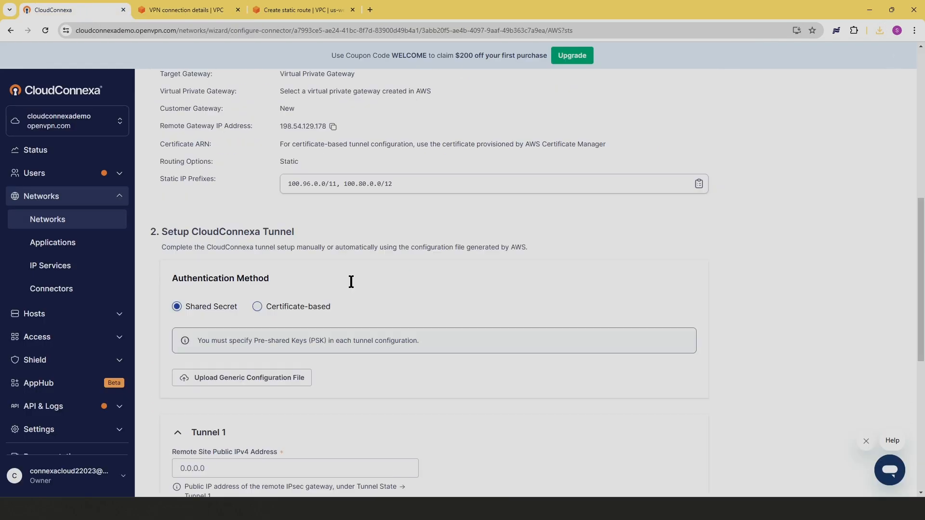
{"action": "scroll", "coordinate": [351, 281], "scroll_direction": "down", "scroll_amount": 2}
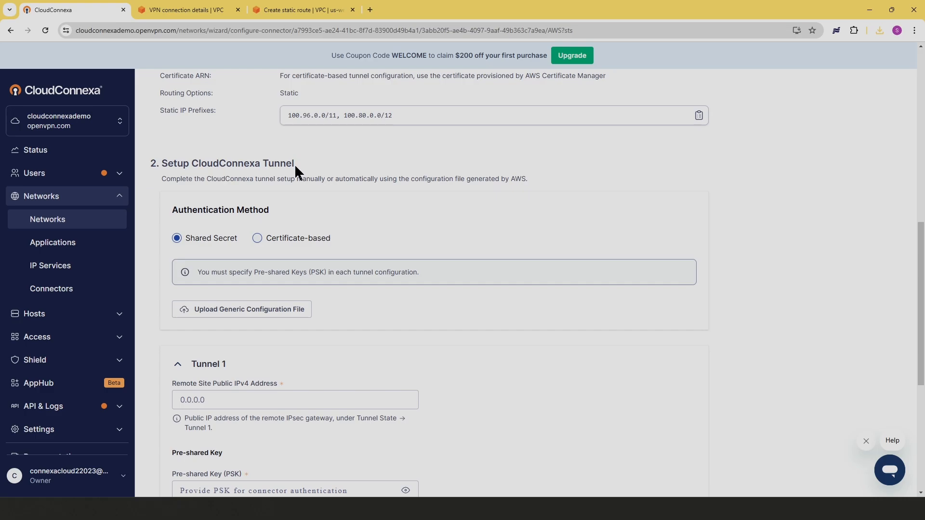
{"action": "left_click", "coordinate": [247, 309]}
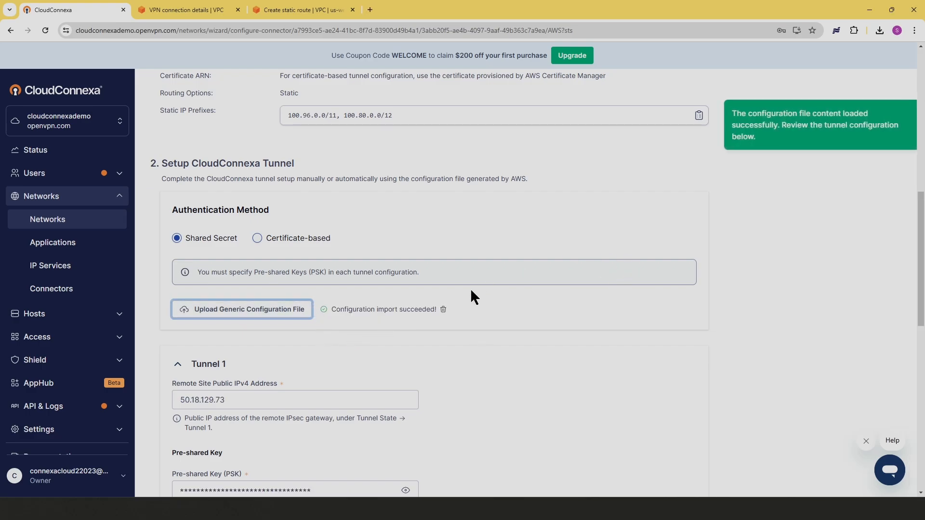
{"action": "scroll", "coordinate": [469, 290], "scroll_direction": "down", "scroll_amount": 4}
{"action": "scroll", "coordinate": [470, 289], "scroll_direction": "down", "scroll_amount": 2}
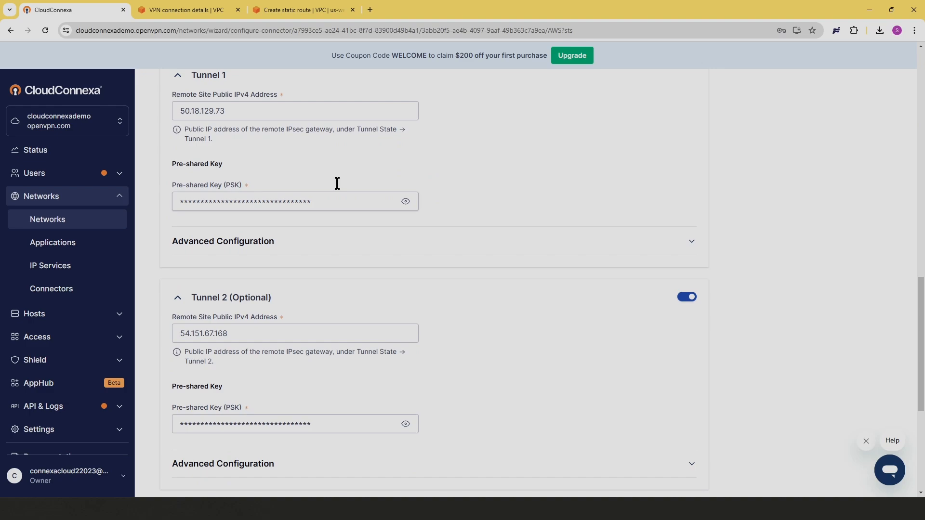
{"action": "scroll", "coordinate": [306, 276], "scroll_direction": "down", "scroll_amount": 3}
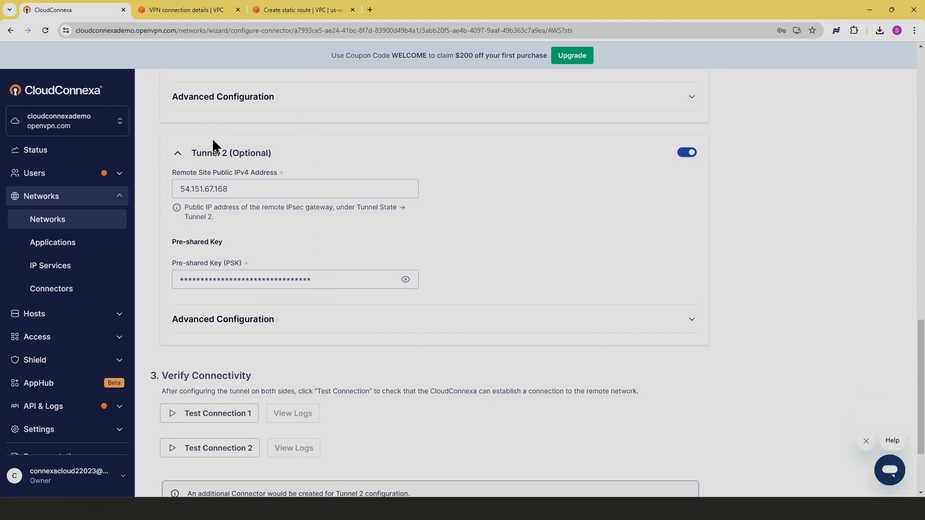
Test the connectivity of both Tunnel 1 and Tunnel 2, and continue the network wizard to the Configure Routing stage.
{"action": "scroll", "coordinate": [369, 330], "scroll_direction": "down", "scroll_amount": 3}
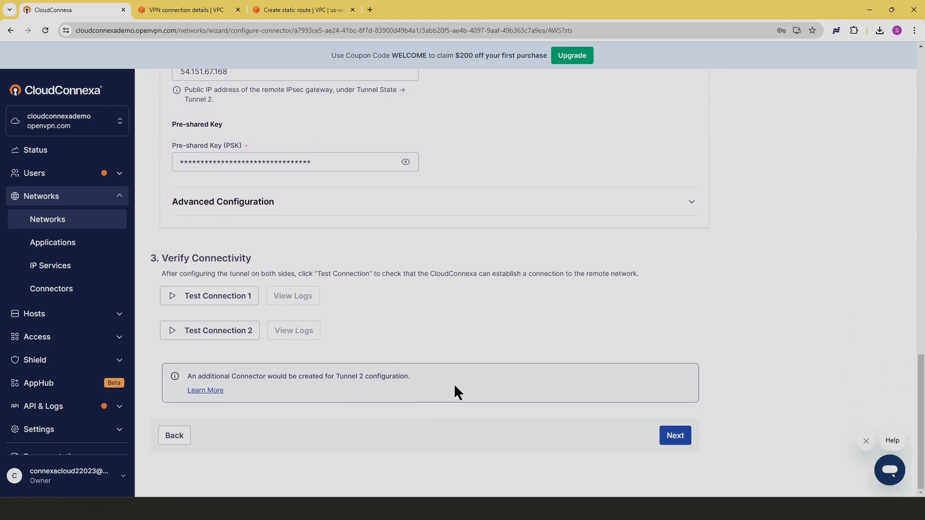
{"action": "left_click", "coordinate": [201, 294]}
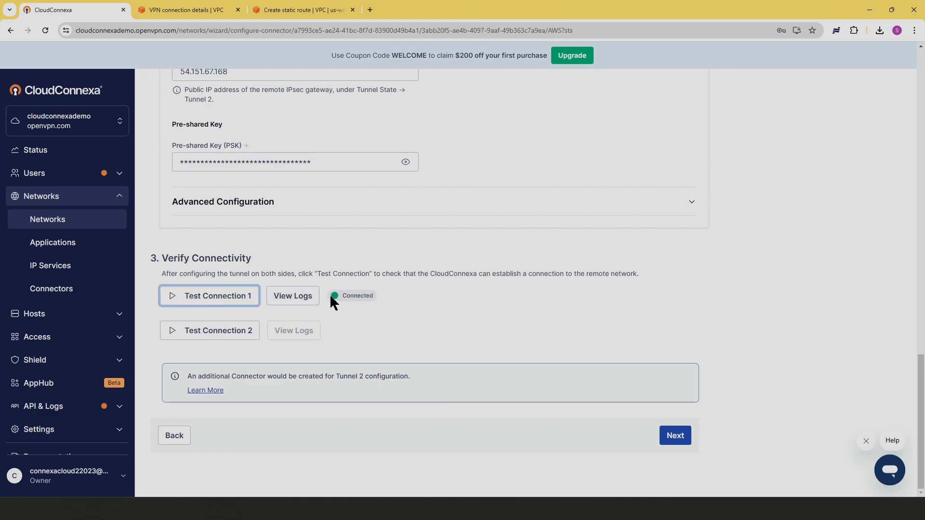
{"action": "left_click", "coordinate": [199, 329]}
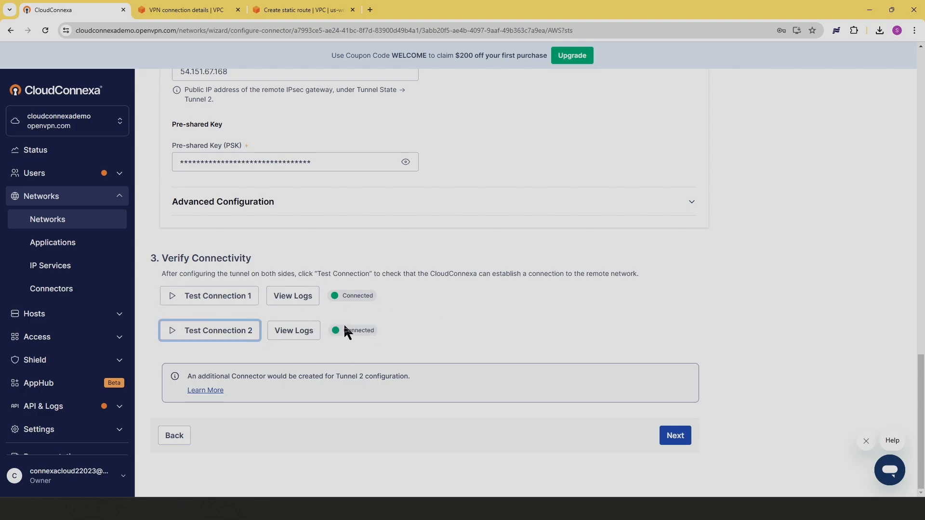
{"action": "left_click", "coordinate": [669, 438]}
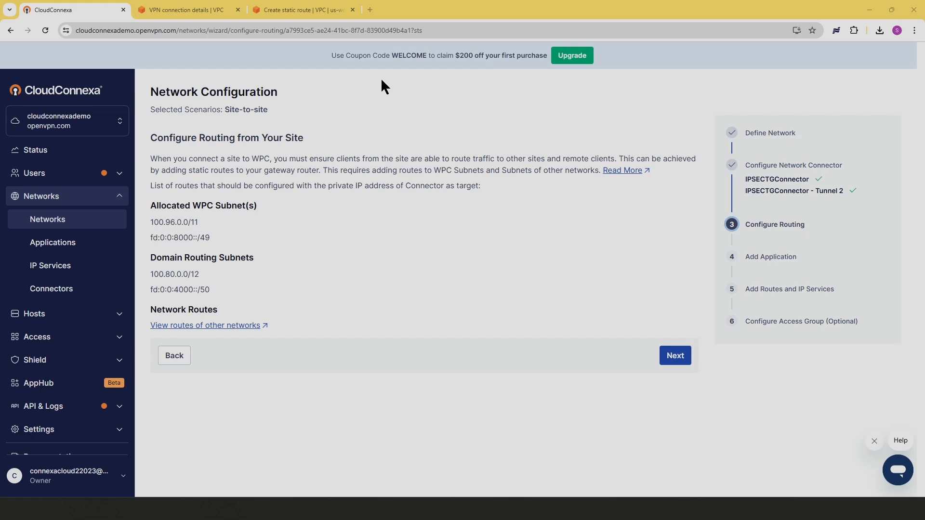
Switch to the AWS VPC console, open the association route table of transit gateway OVNLabTG, and start a new static route.
{"action": "left_click", "coordinate": [304, 13]}
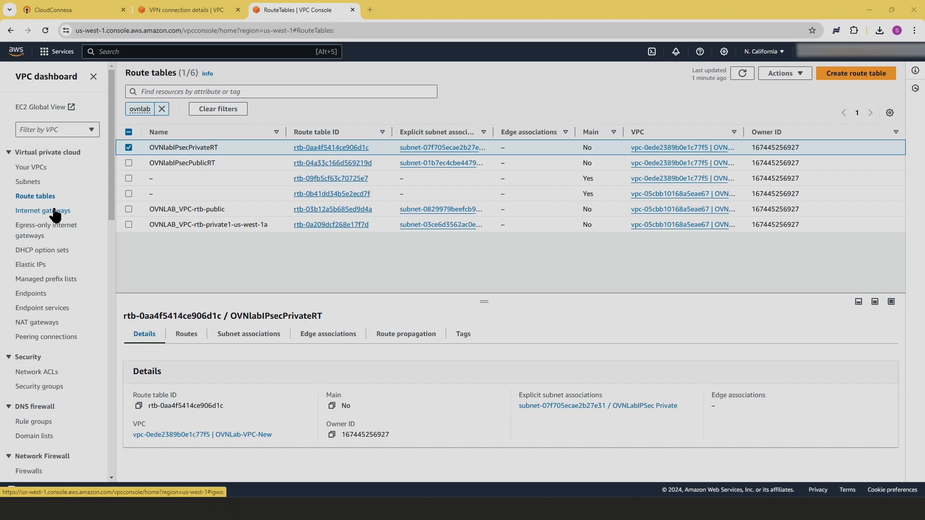
{"action": "scroll", "coordinate": [55, 212], "scroll_direction": "down", "scroll_amount": 13}
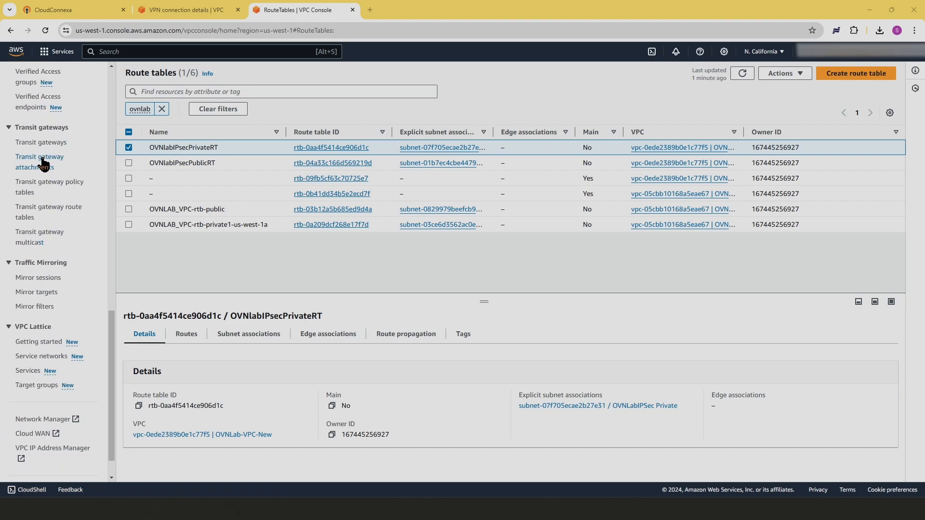
{"action": "left_click", "coordinate": [41, 143]}
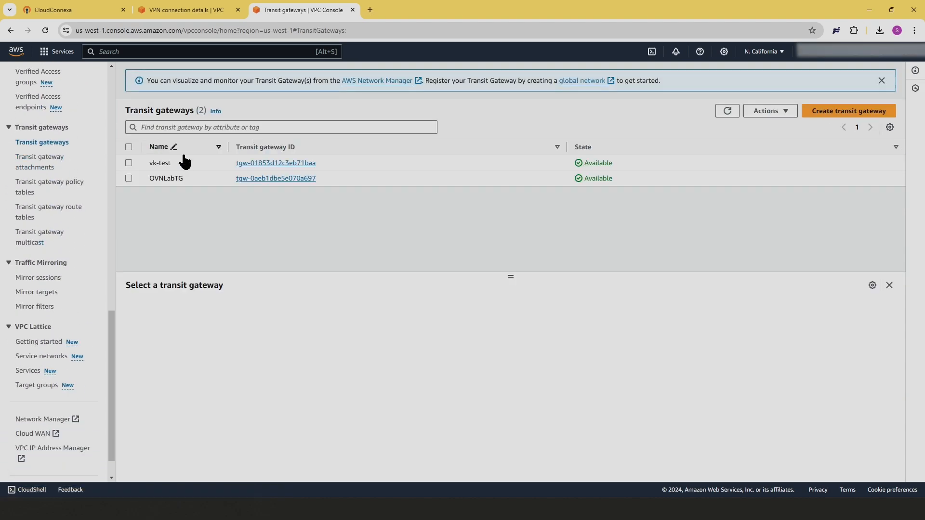
{"action": "left_click", "coordinate": [265, 182]}
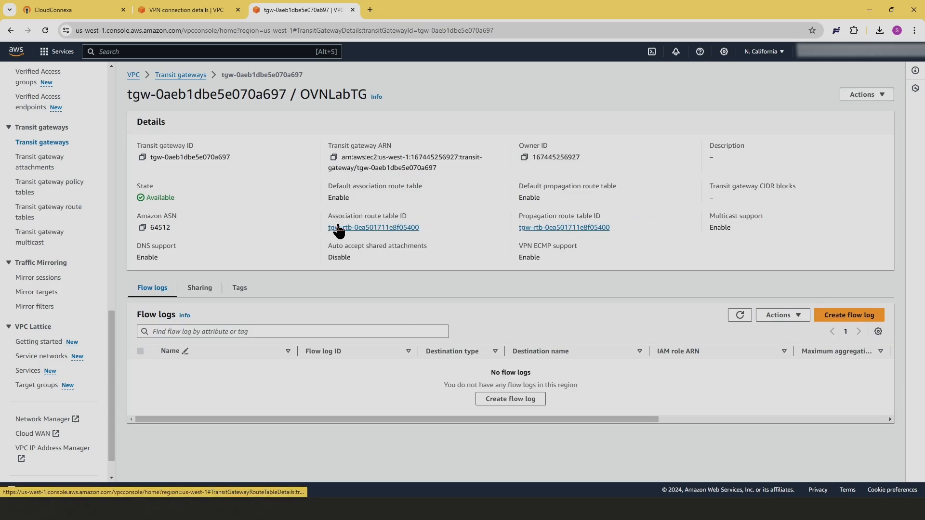
{"action": "left_click", "coordinate": [363, 228]}
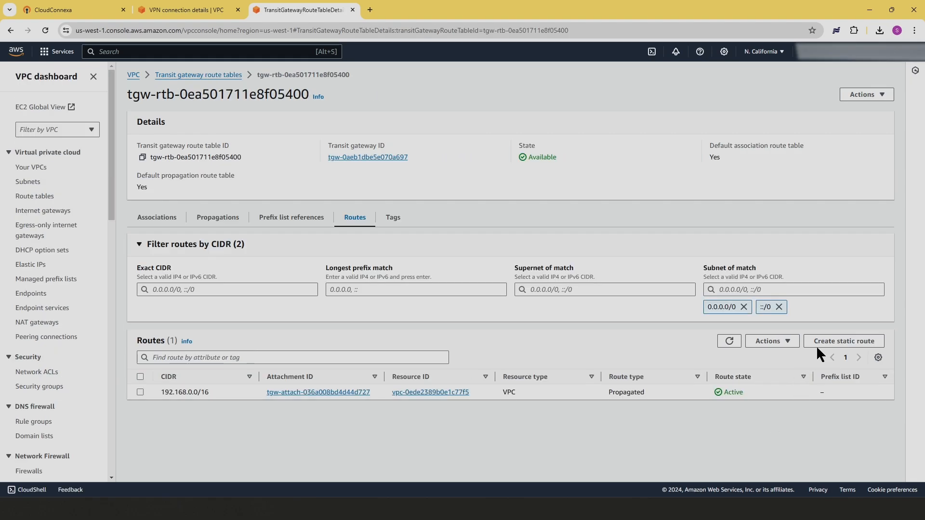
{"action": "left_click", "coordinate": [835, 340]}
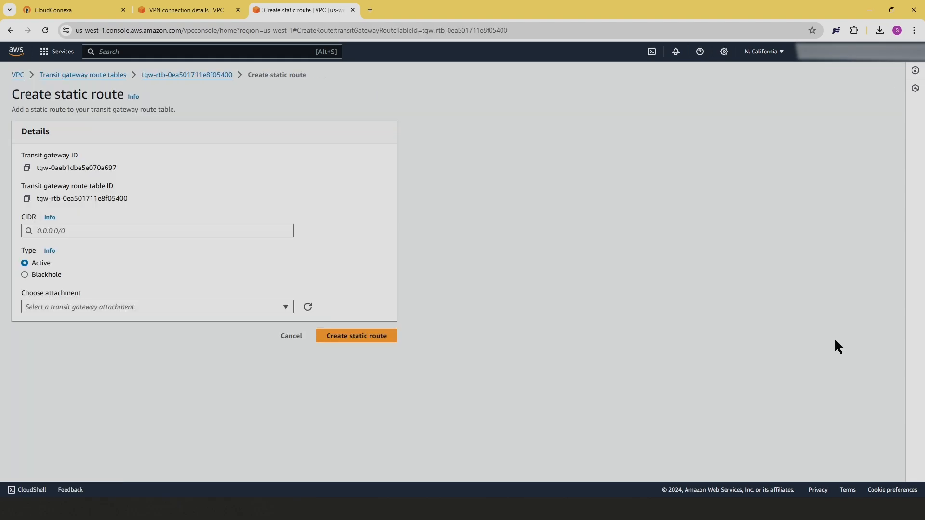
Copy the allocated IPv4 WPC subnet from CloudConnexa and create an AWS static route for 100.96.0.0/11 through VPN attachment tgw-attach-0418c6164d34bfefa.
{"action": "left_click", "coordinate": [60, 7]}
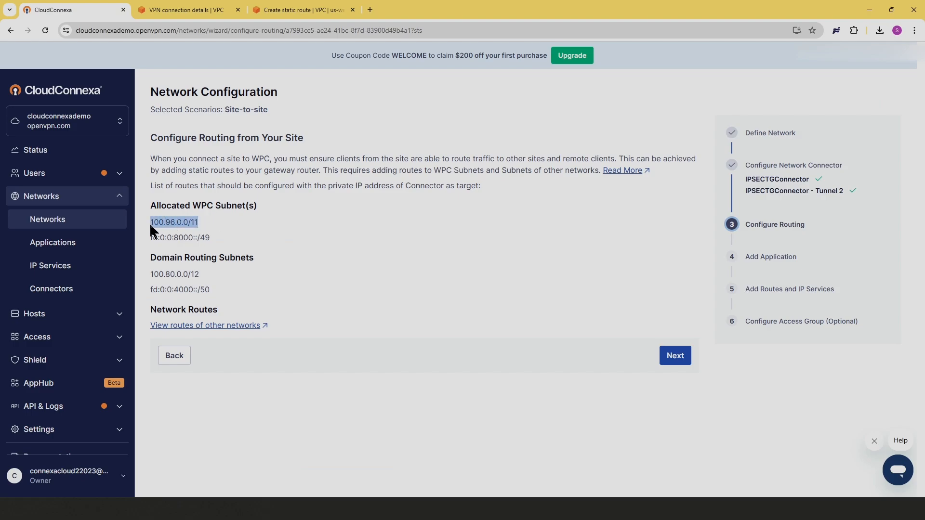
{"action": "left_click", "coordinate": [294, 10]}
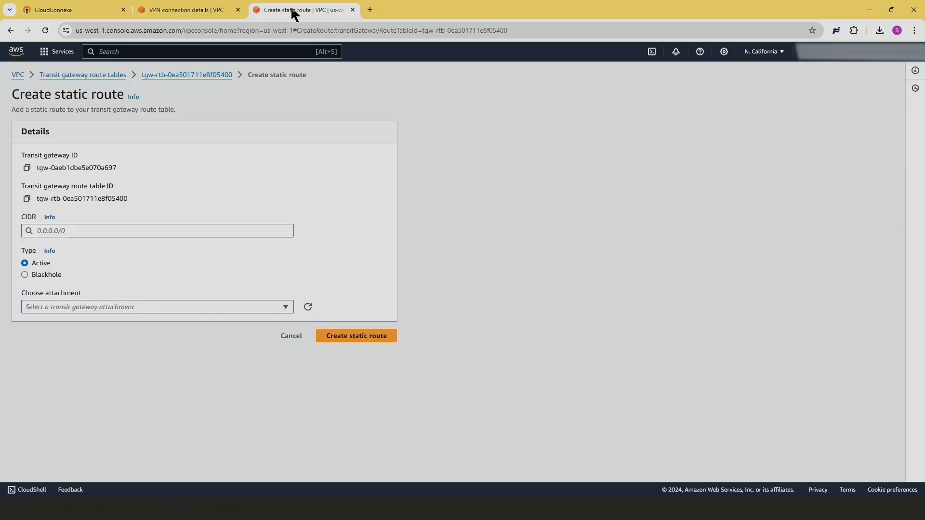
{"action": "left_click", "coordinate": [68, 231]}
{"action": "type", "text": "100.96.0.0/11"}
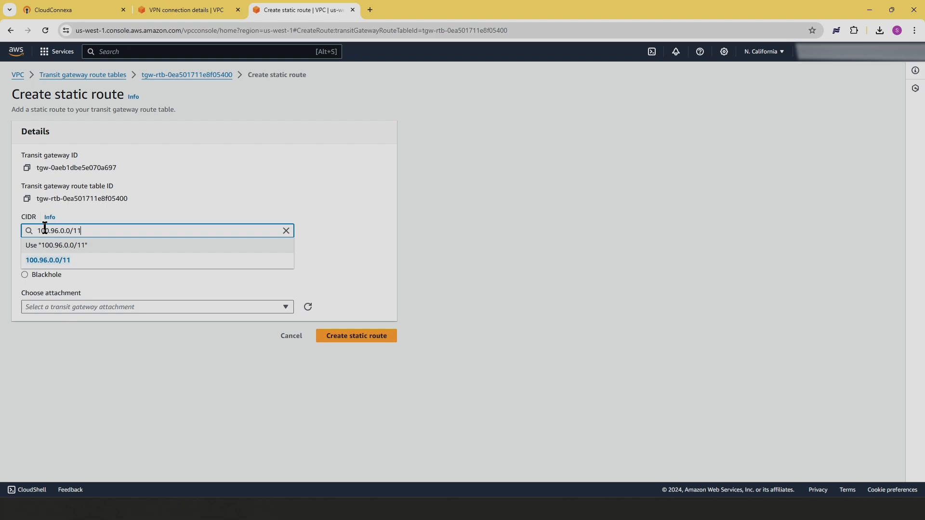
{"action": "left_click", "coordinate": [42, 272]}
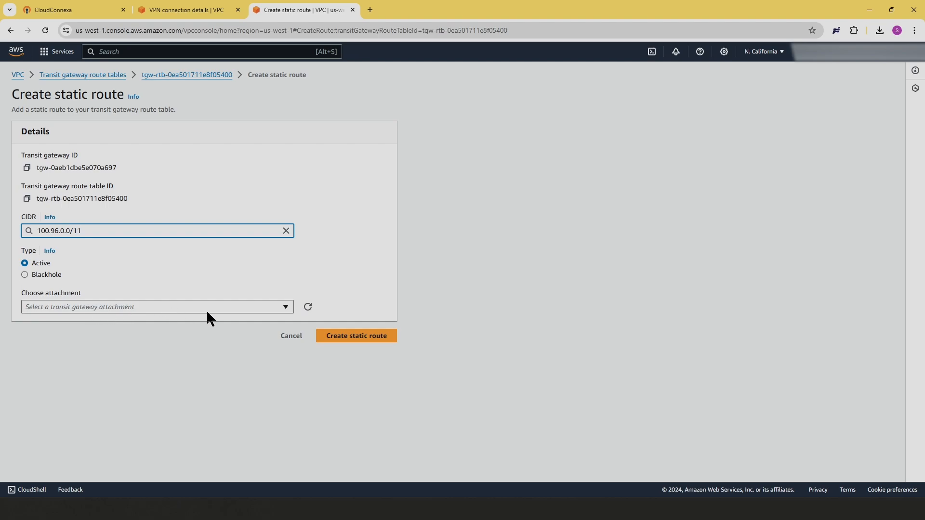
{"action": "left_click", "coordinate": [285, 311]}
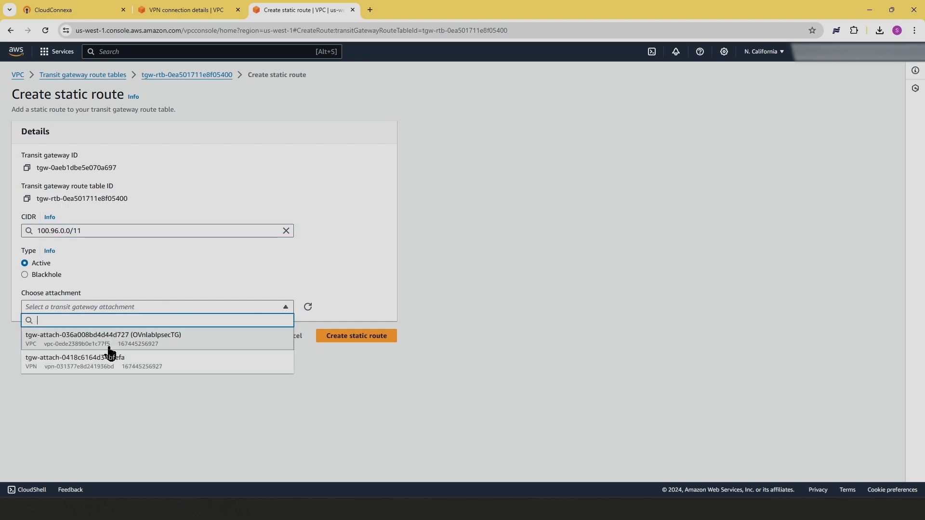
{"action": "left_click", "coordinate": [68, 369]}
{"action": "left_click", "coordinate": [342, 337]}
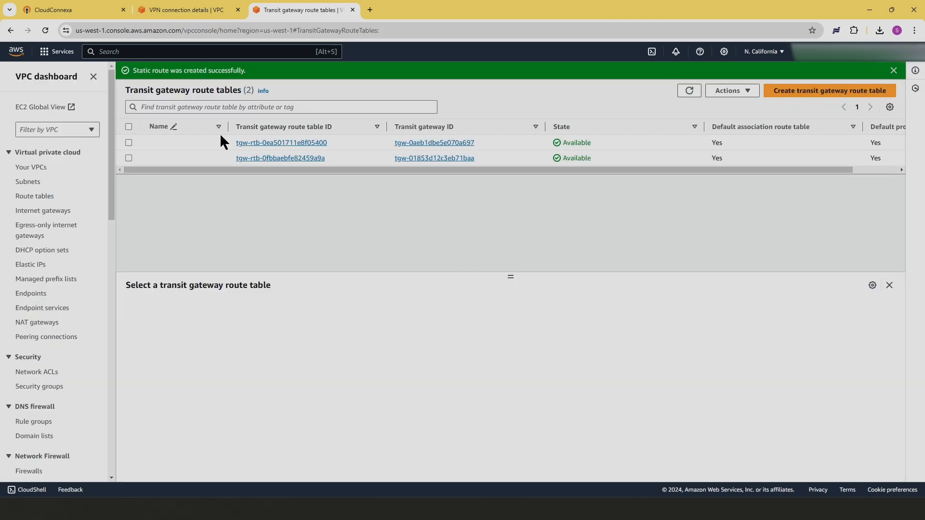
In route table tgw-rtb-0ea501711e8f05400, create a static route for 100.80.0.0/12, copied from CloudConnexa's domain routing subnets, through VPN attachment tgw-attach-0418c6164d34bfefa.
{"action": "left_click", "coordinate": [254, 143]}
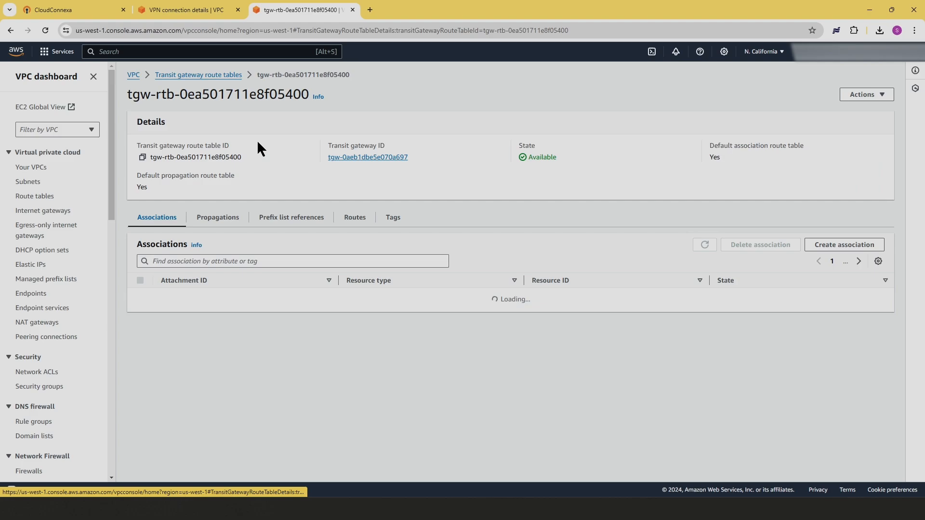
{"action": "left_click", "coordinate": [360, 224]}
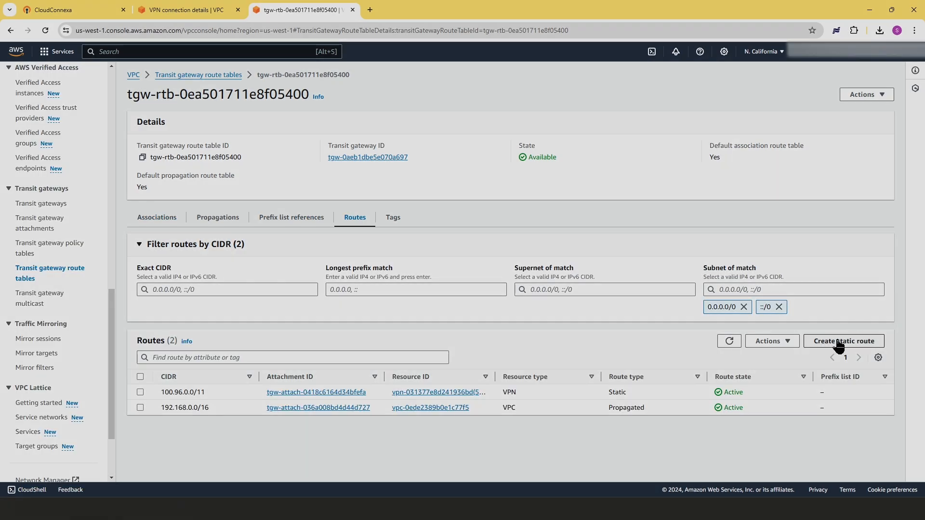
{"action": "left_click", "coordinate": [839, 342]}
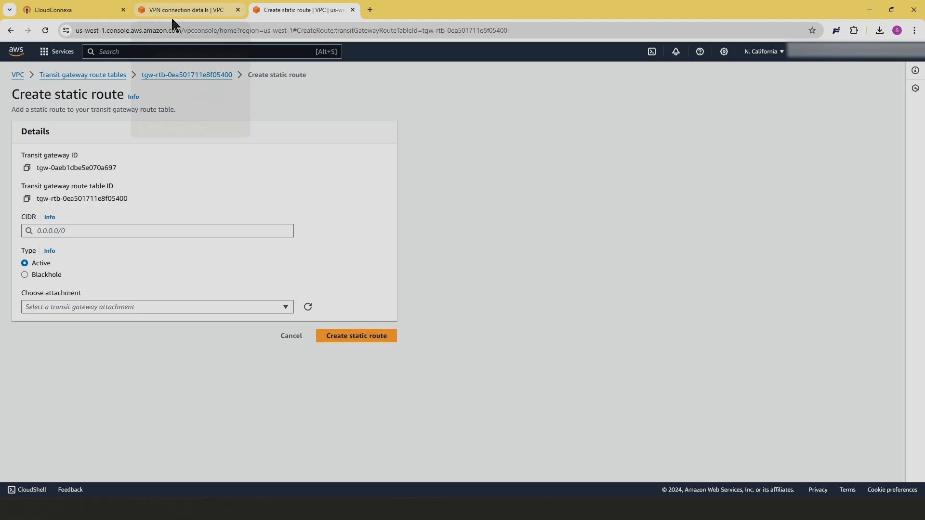
{"action": "left_click", "coordinate": [80, 10]}
{"action": "left_click_drag", "start_coordinate": [204, 274], "coordinate": [172, 274]}
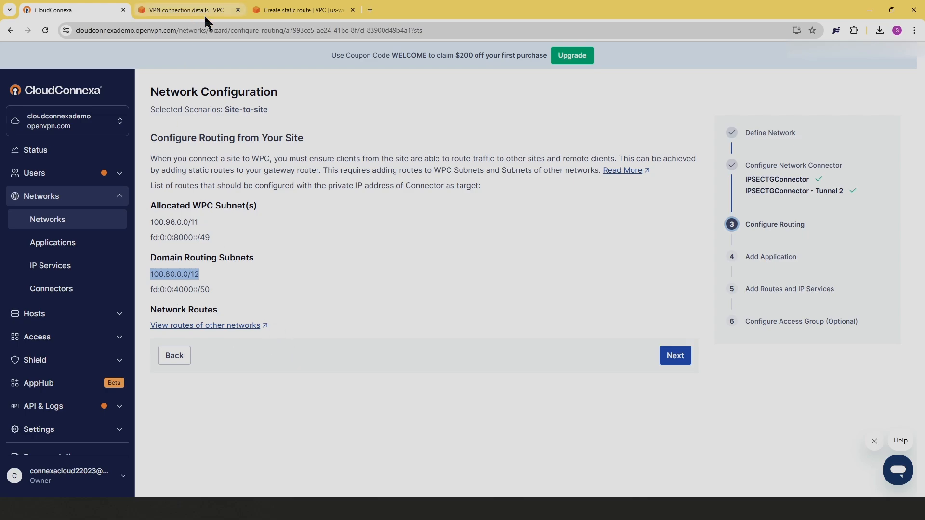
{"action": "left_click", "coordinate": [287, 10]}
{"action": "left_click", "coordinate": [63, 231]}
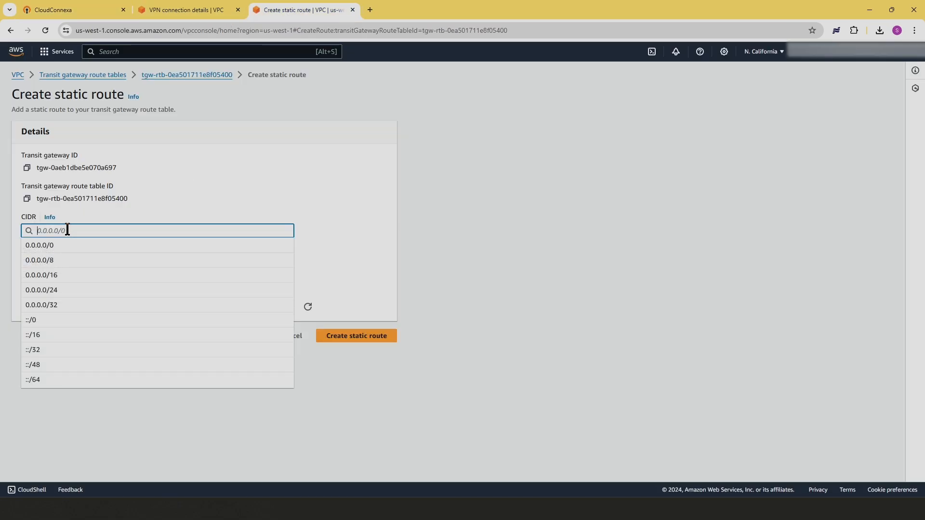
{"action": "type", "text": "100.80.0.0/12"}
{"action": "left_click", "coordinate": [59, 261]}
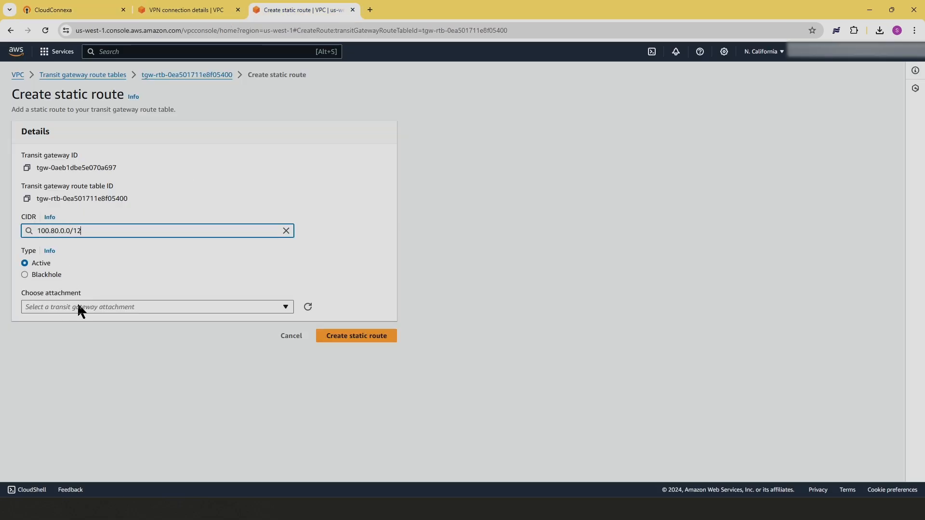
{"action": "left_click", "coordinate": [284, 307]}
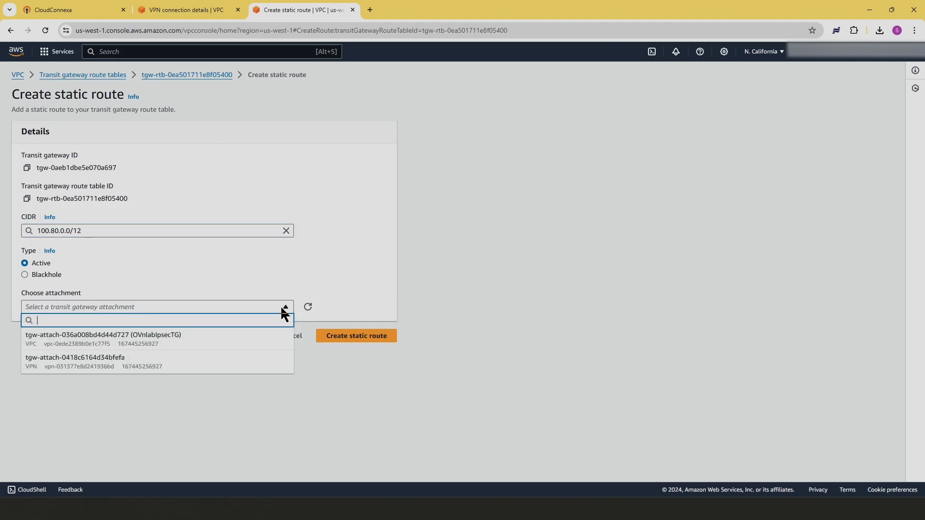
{"action": "left_click", "coordinate": [82, 362]}
{"action": "left_click", "coordinate": [357, 336]}
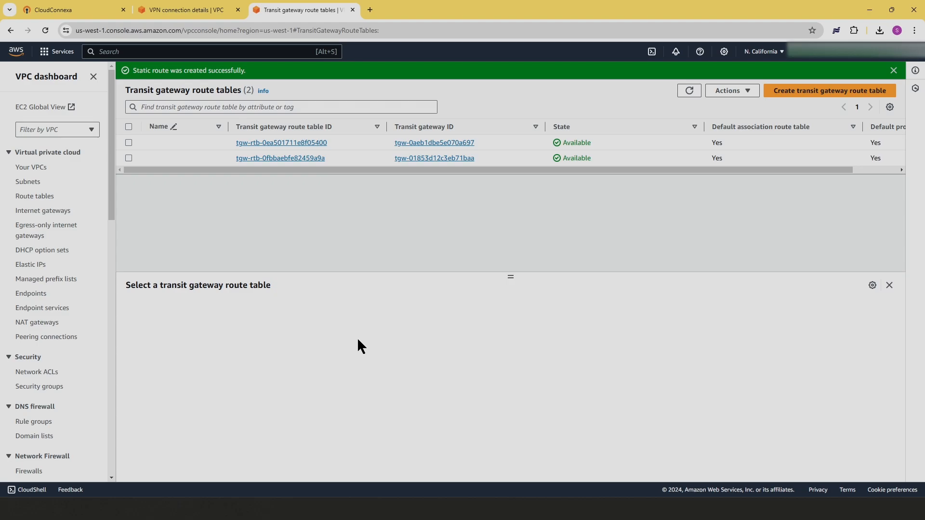
Create a static route for 0.0.0.0/0 in the same transit gateway route table through VPC attachment tgw-attach-036a008bd4d44d727.
{"action": "left_click", "coordinate": [275, 142]}
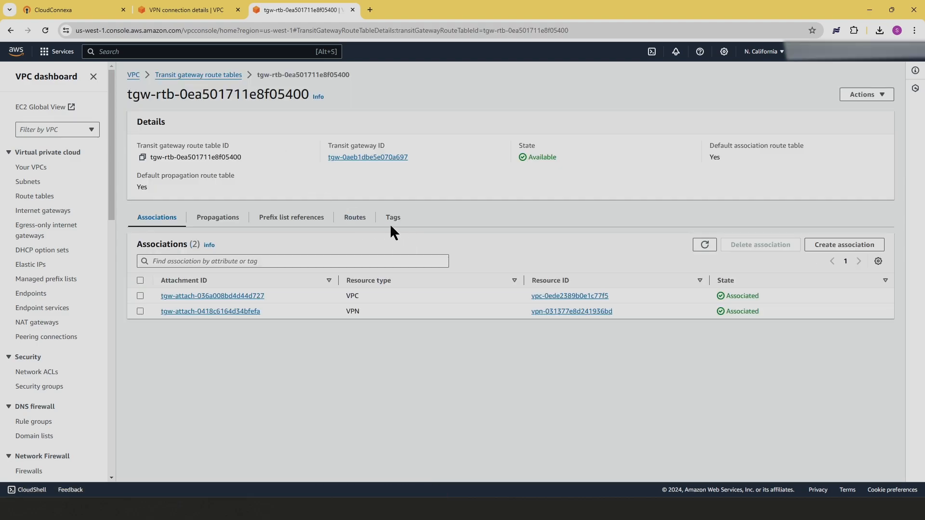
{"action": "left_click", "coordinate": [350, 219]}
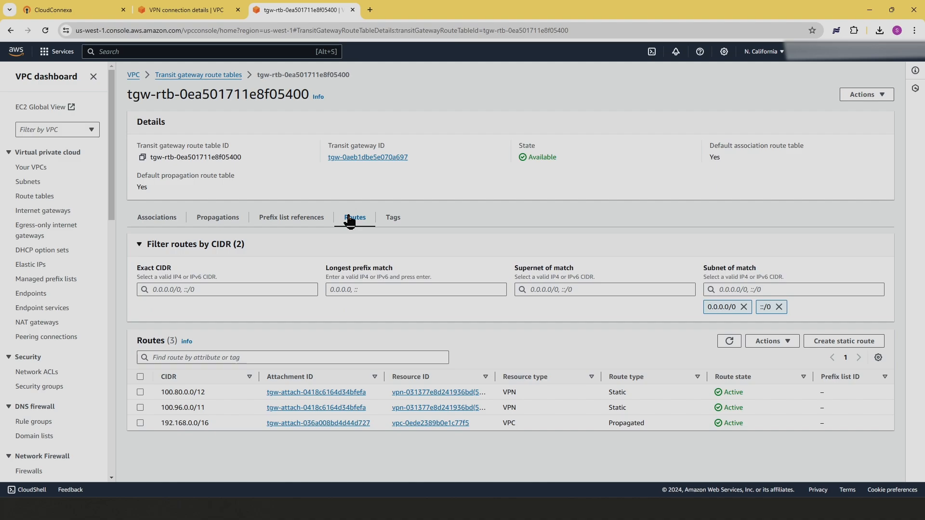
{"action": "left_click", "coordinate": [840, 343]}
{"action": "left_click", "coordinate": [59, 231]}
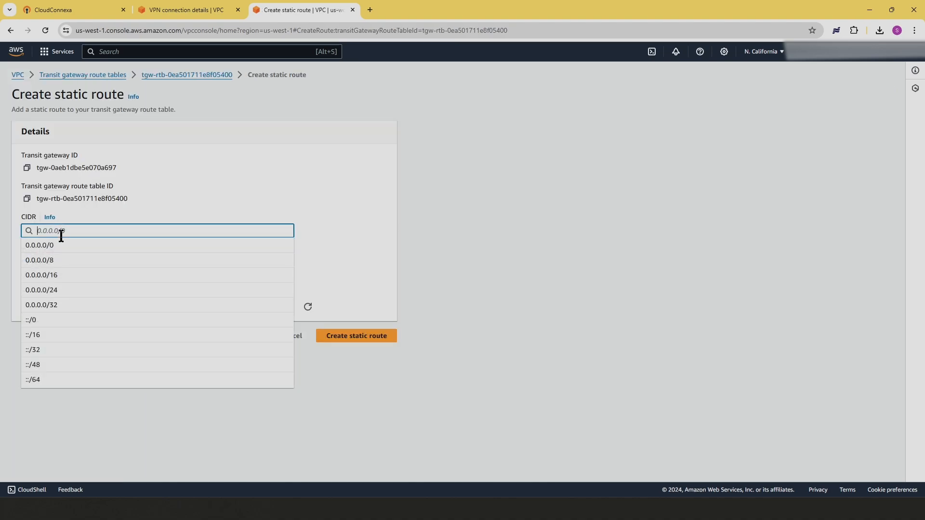
{"action": "left_click", "coordinate": [51, 247]}
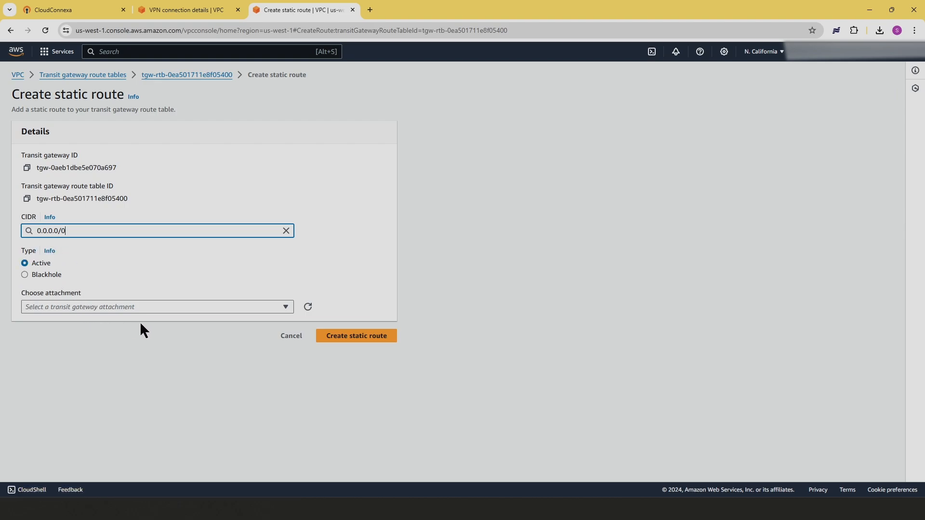
{"action": "left_click", "coordinate": [184, 307]}
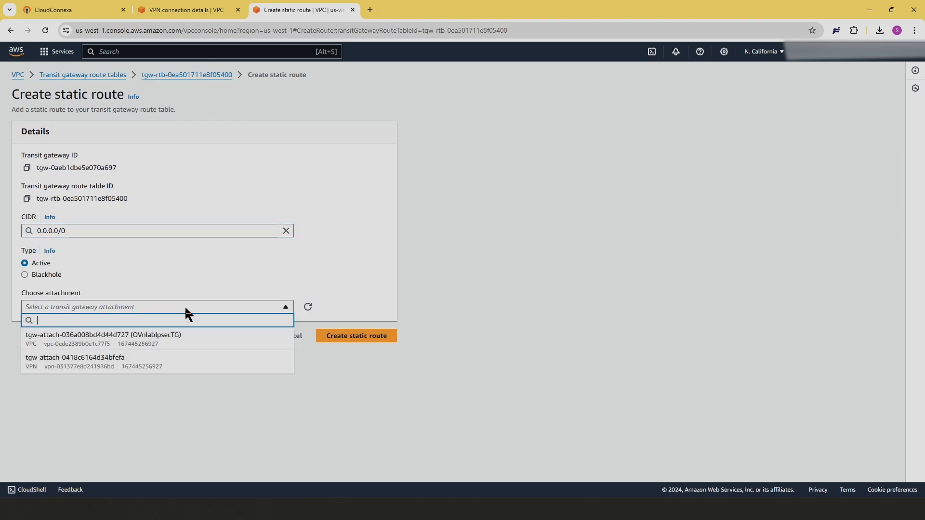
{"action": "left_click", "coordinate": [73, 340]}
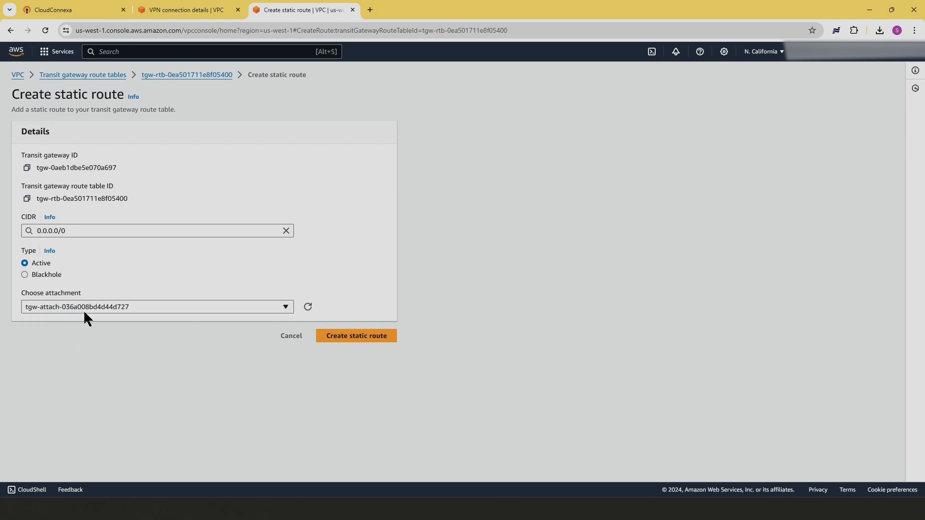
{"action": "left_click", "coordinate": [150, 307]}
{"action": "left_click", "coordinate": [121, 342]}
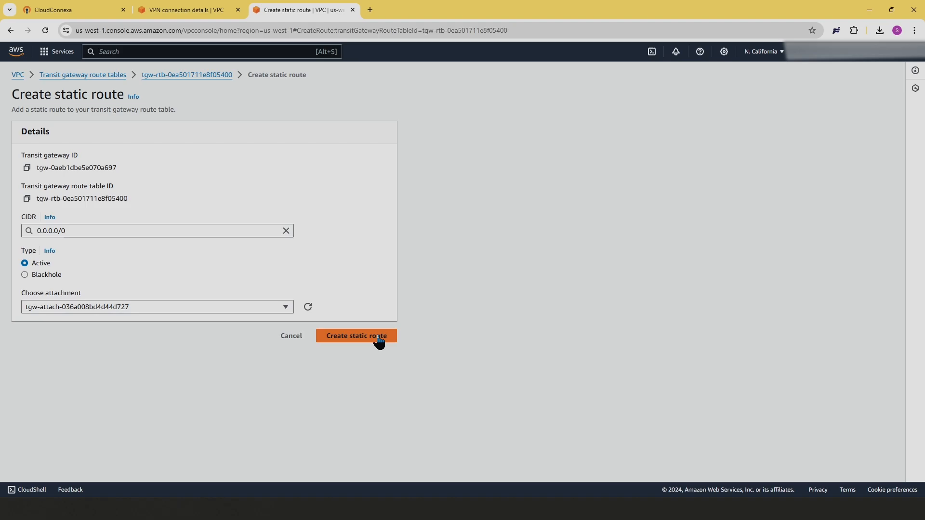
{"action": "left_click", "coordinate": [361, 337]}
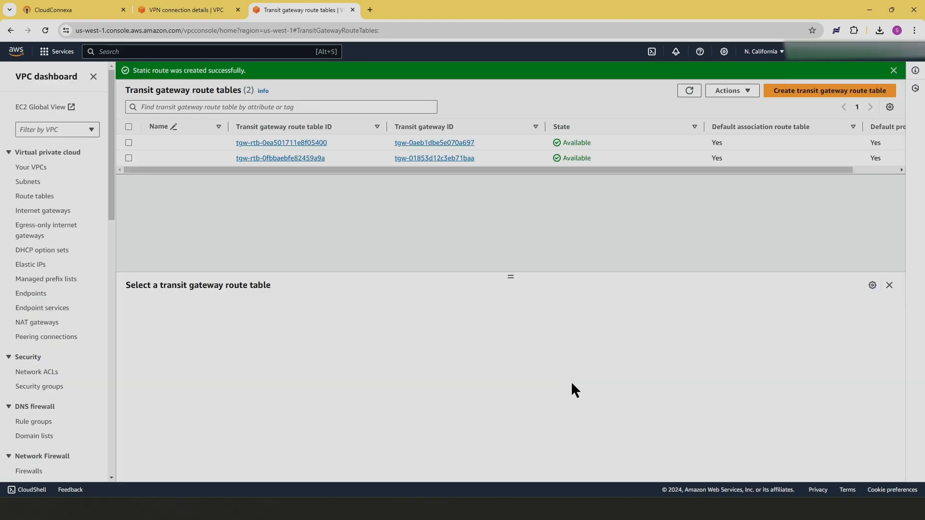
Review the routes of tgw-rtb-0ea501711e8f05400, then switch to CloudConnexa and continue the network wizard to the Add Application stage.
{"action": "left_click", "coordinate": [260, 144]}
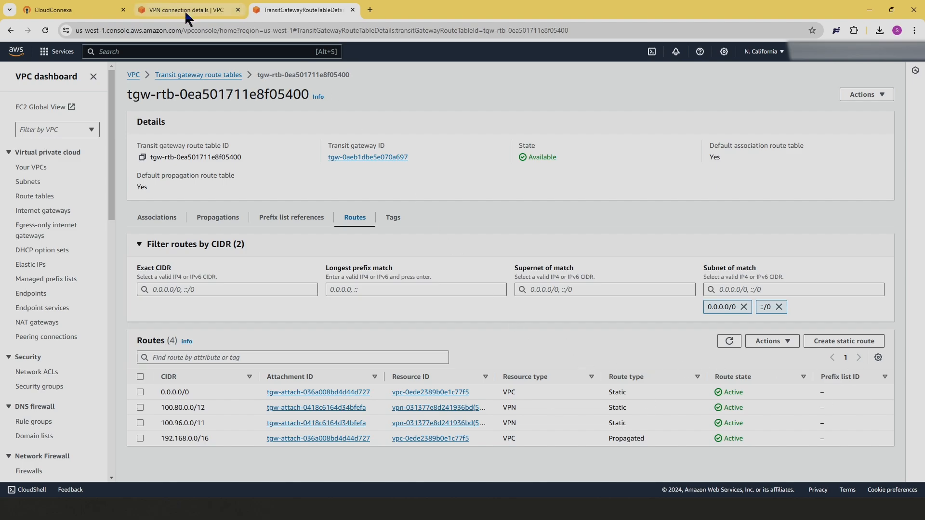
{"action": "left_click", "coordinate": [73, 10]}
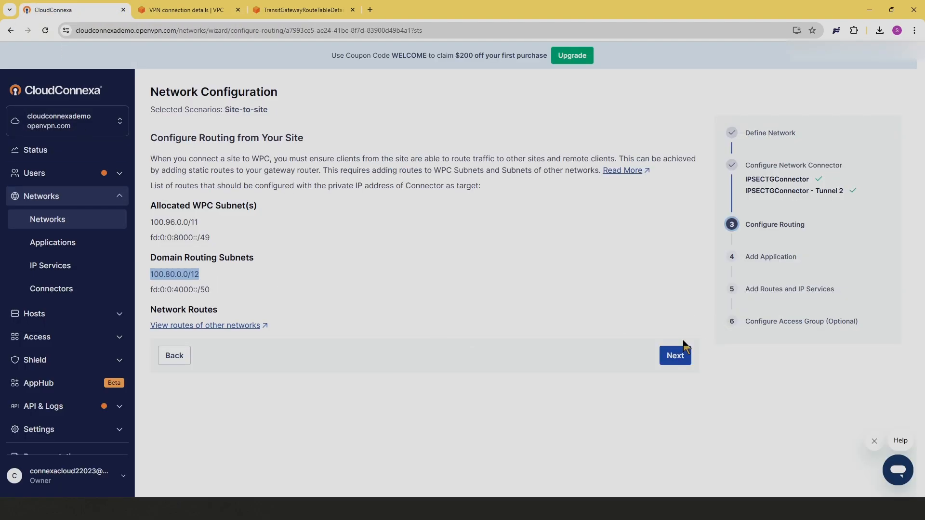
{"action": "left_click", "coordinate": [674, 358]}
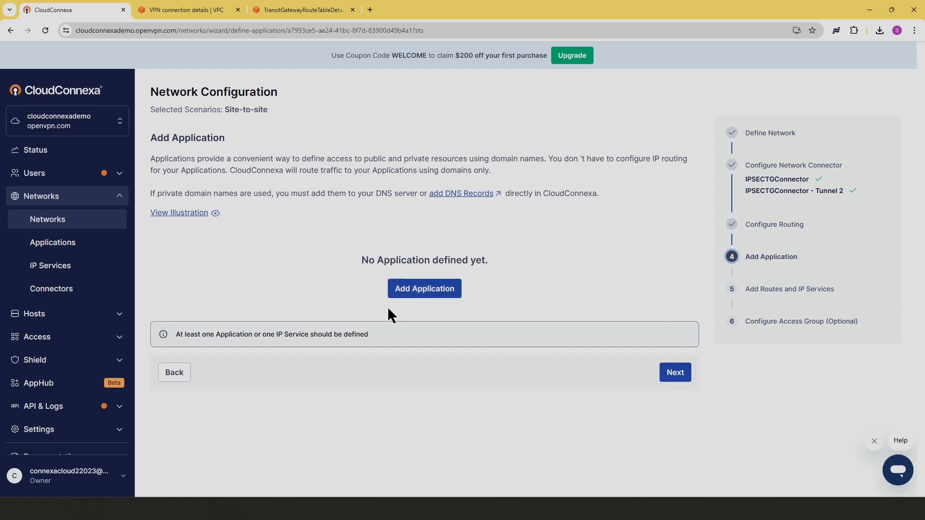
Start a new application named CRM and restrict its network protocols to a custom selection of HTTP and HTTPS.
{"action": "left_click", "coordinate": [414, 288]}
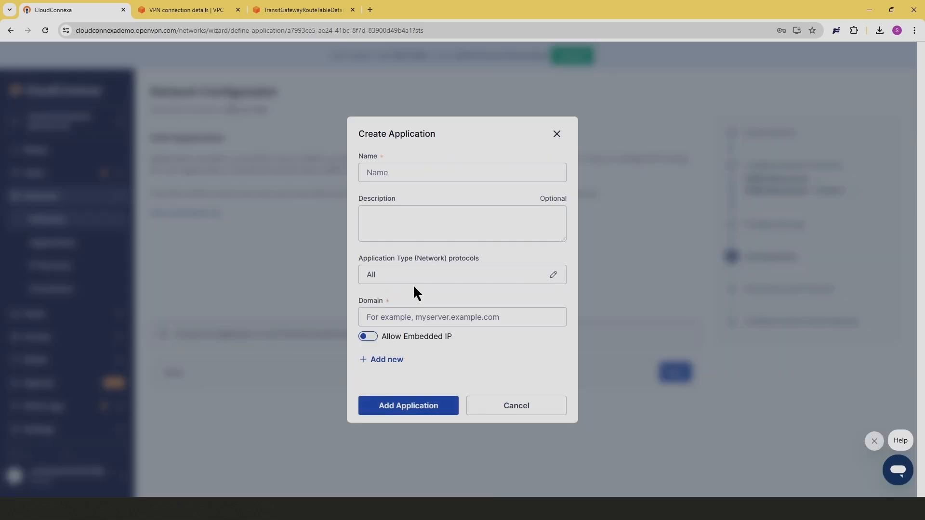
{"action": "left_click", "coordinate": [378, 172]}
{"action": "type", "text": "crm"}
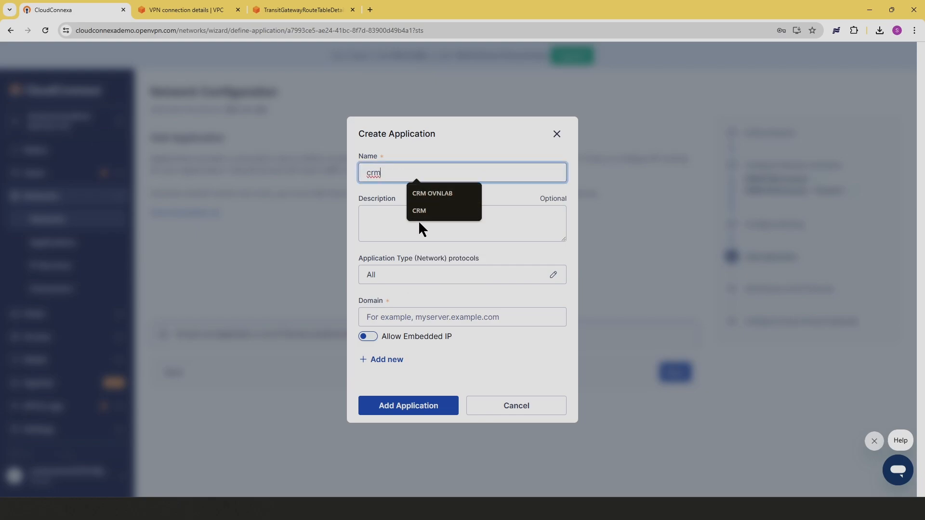
{"action": "left_click", "coordinate": [427, 213]}
{"action": "left_click", "coordinate": [553, 275]}
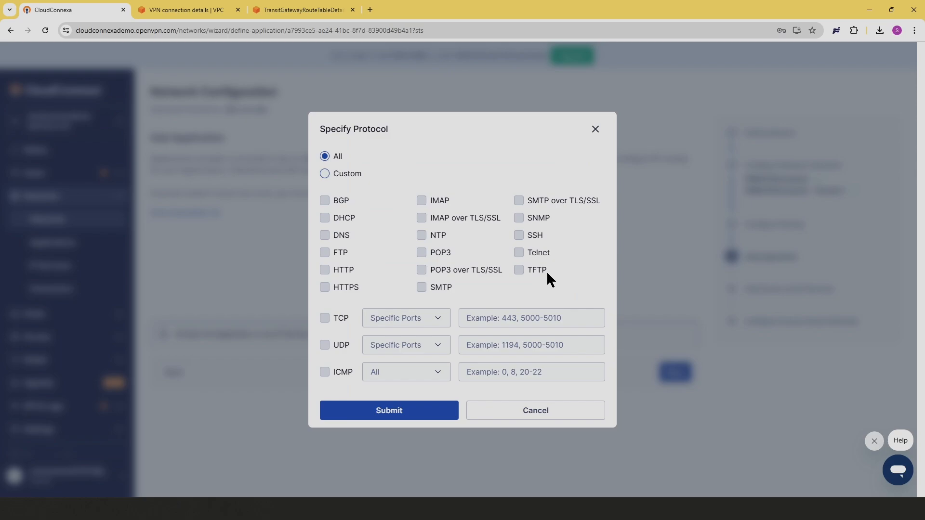
{"action": "left_click", "coordinate": [324, 174]}
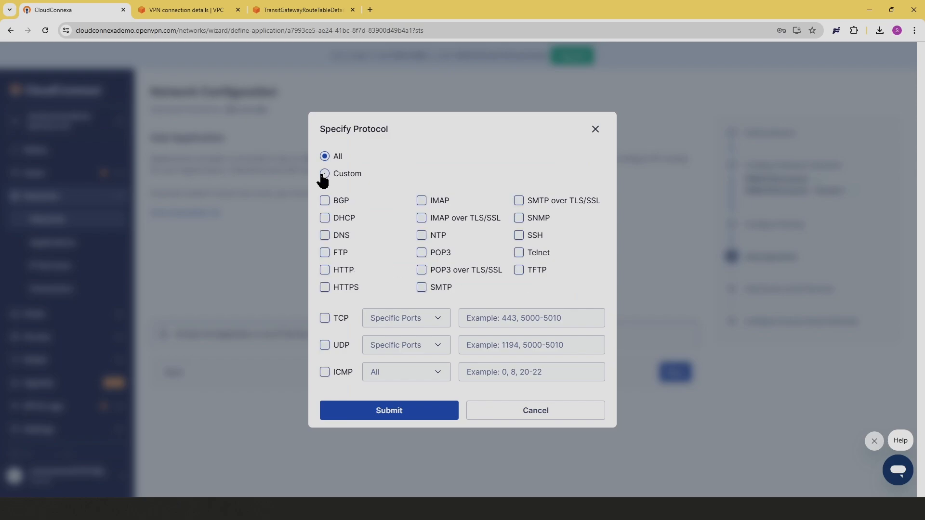
{"action": "left_click", "coordinate": [324, 269]}
{"action": "left_click", "coordinate": [324, 287]}
{"action": "left_click", "coordinate": [378, 411]}
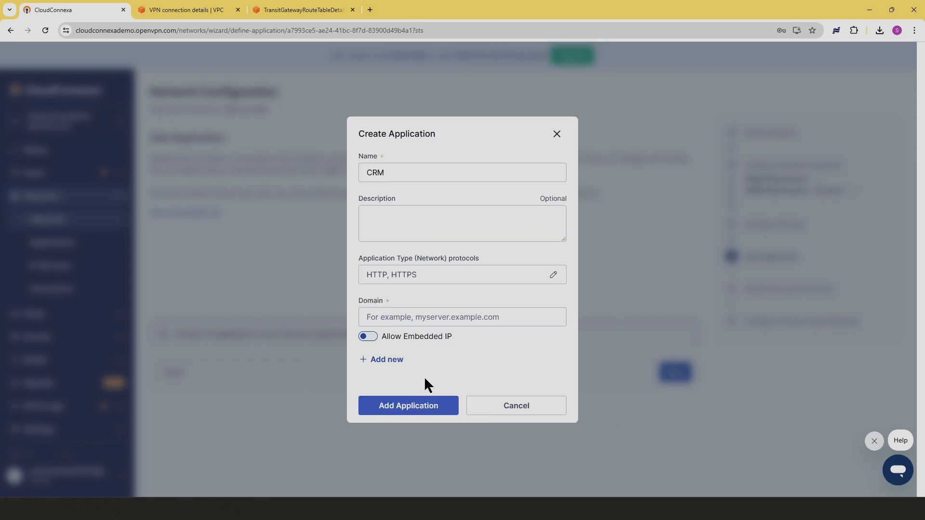
Set the CRM application's domain to crm.ovnlab.local and add the application to the network.
{"action": "left_click", "coordinate": [377, 317]}
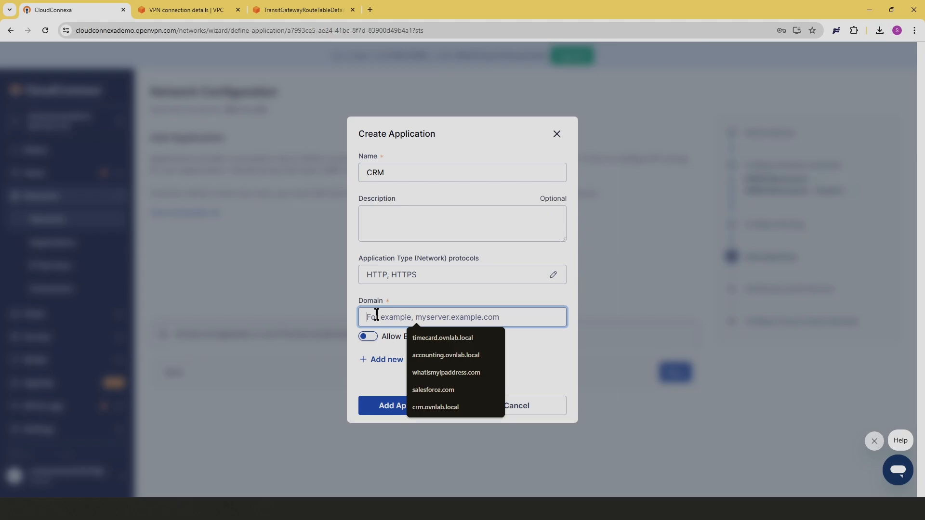
{"action": "left_click", "coordinate": [433, 407]}
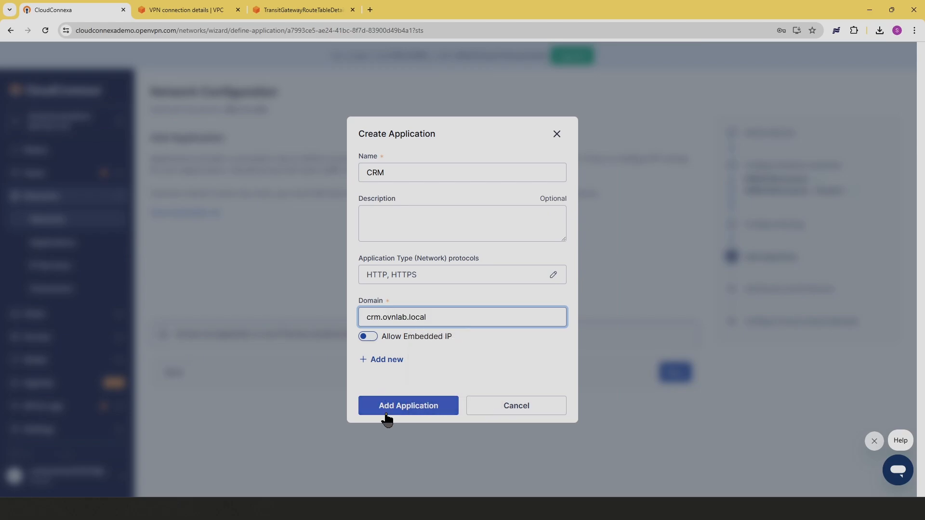
{"action": "left_click", "coordinate": [404, 416]}
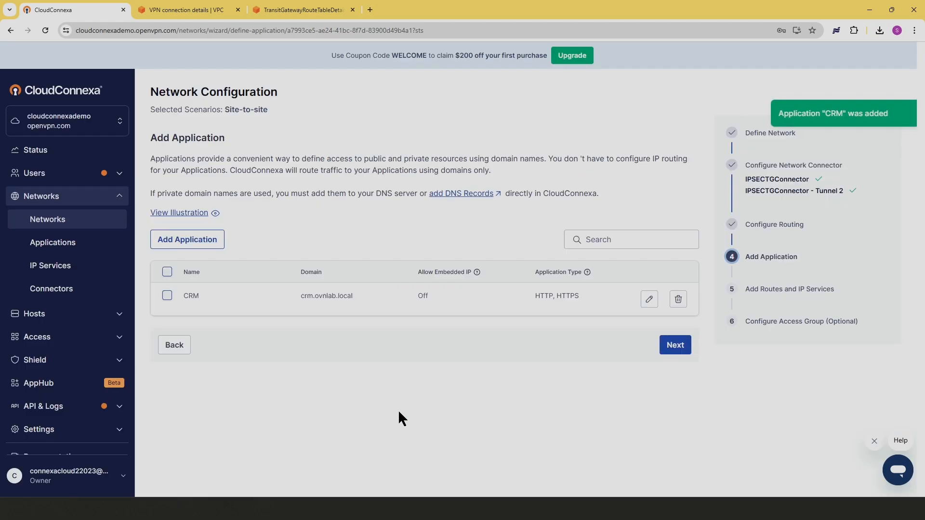
Complete the network wizard without adding routes, IP services or new access groups.
{"action": "left_click", "coordinate": [673, 351]}
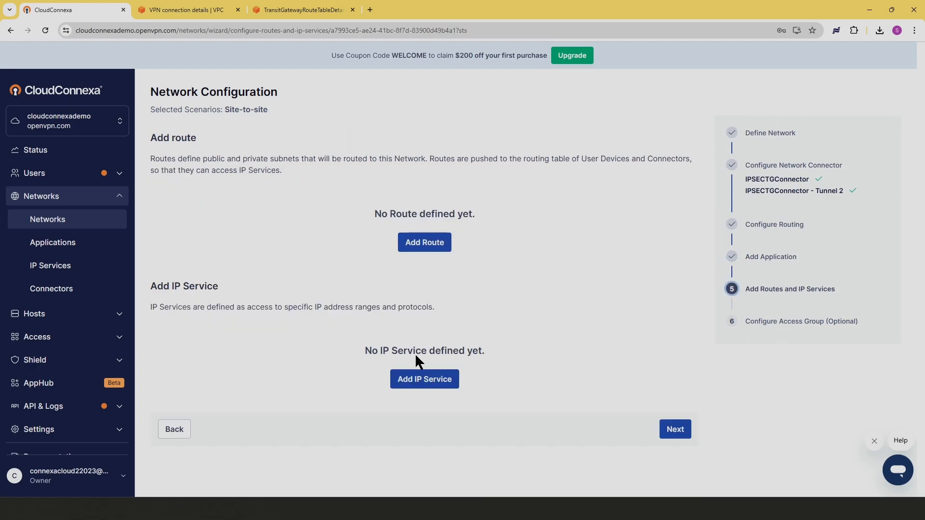
{"action": "left_click", "coordinate": [667, 430]}
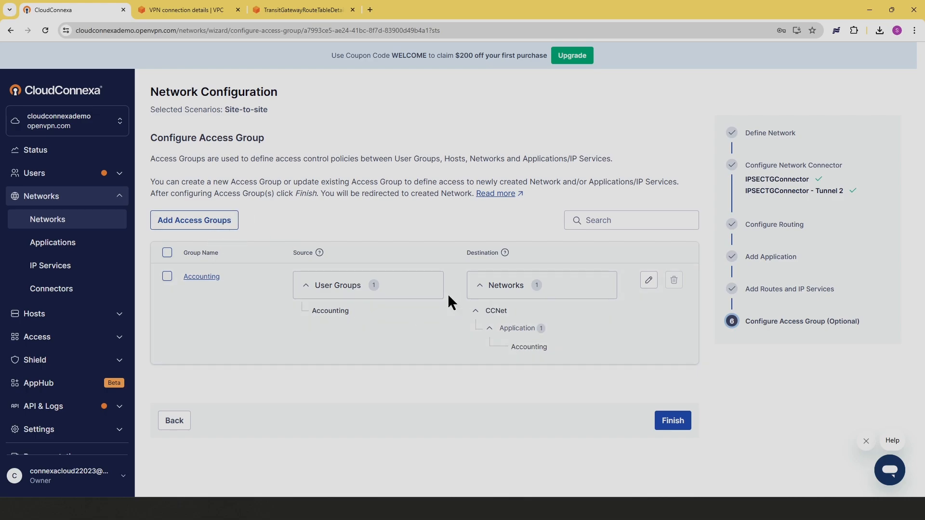
{"action": "left_click", "coordinate": [675, 419]}
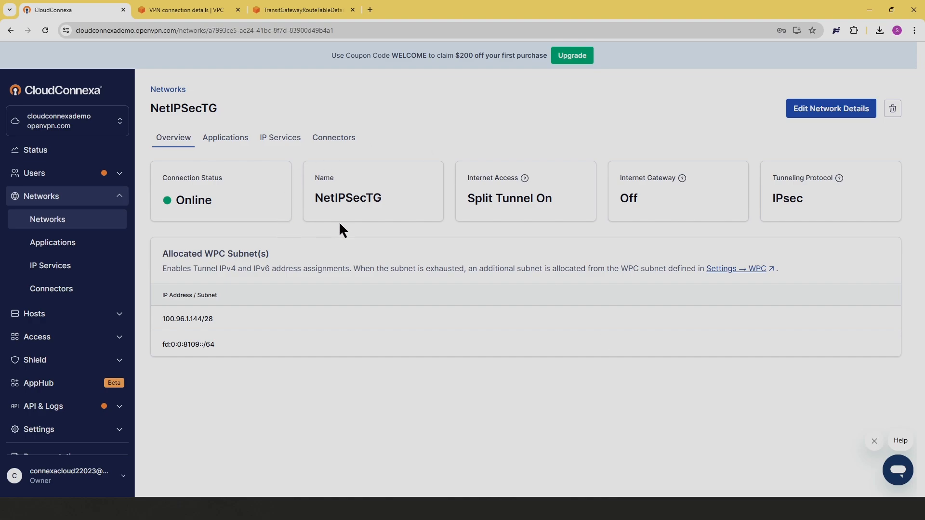